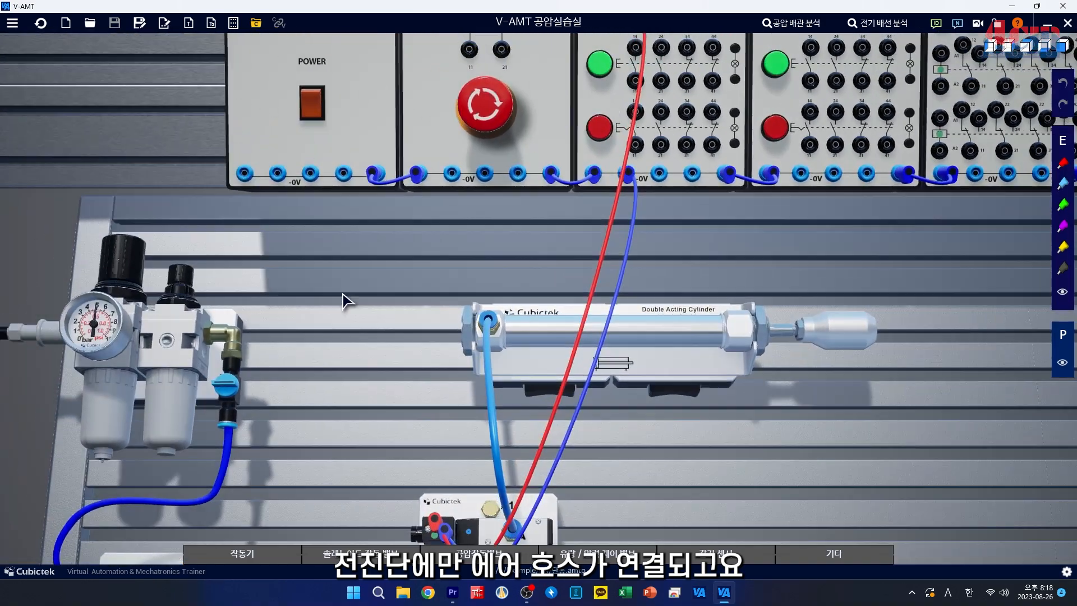
- Supply compressed air and power to the circuit, and extend the cylinder with the upper green push-button wired to the solenoid valve
{"action": "left_click", "coordinate": [232, 384]}
{"action": "left_click", "coordinate": [312, 104]}
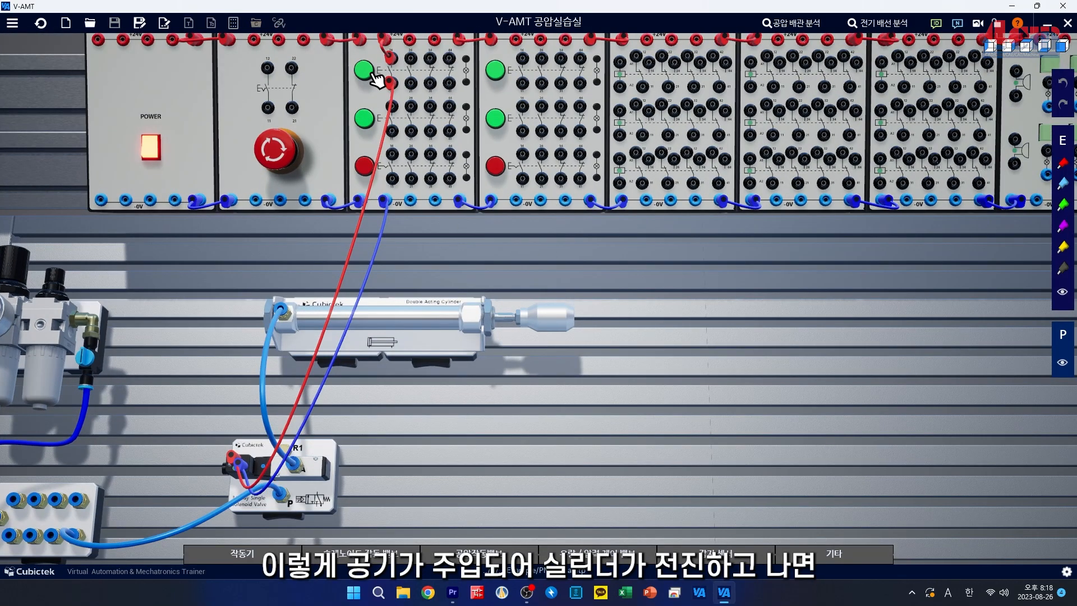
{"action": "left_click", "coordinate": [368, 73]}
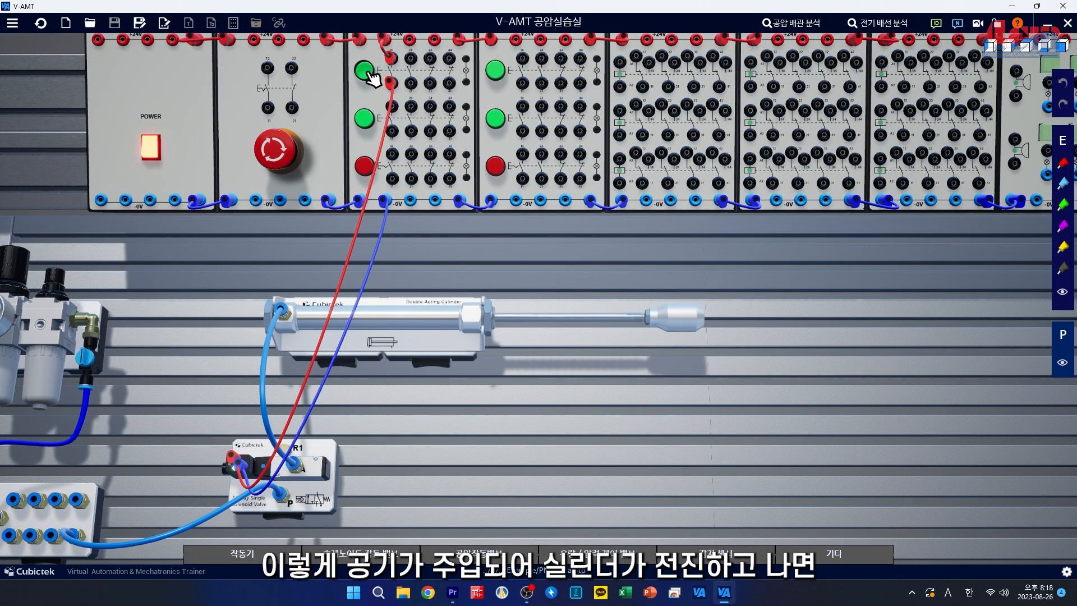
{"action": "left_click_drag", "start_coordinate": [529, 488], "coordinate": [590, 485]}
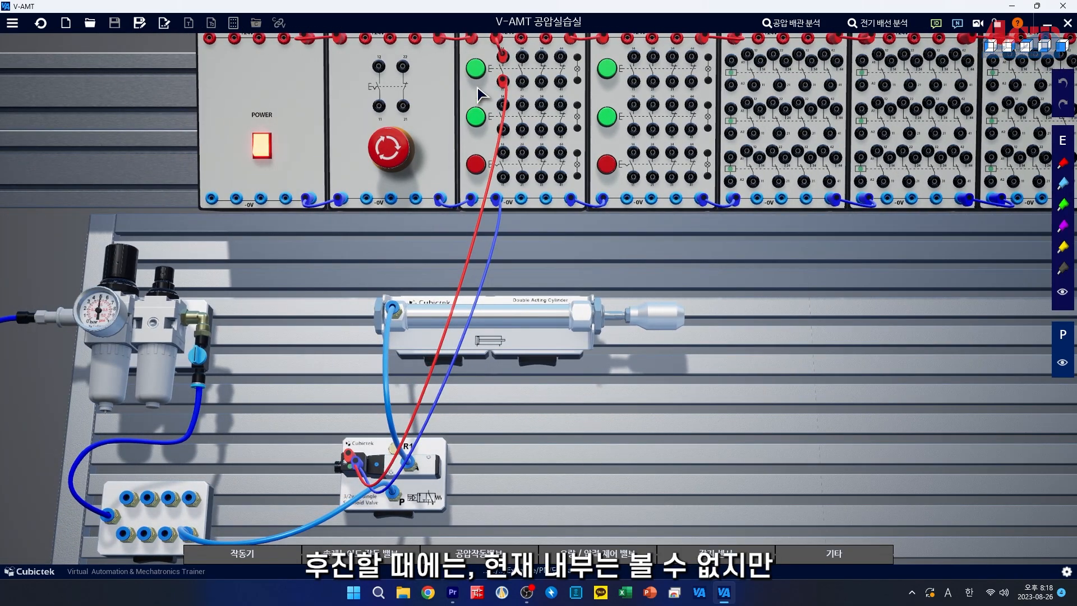
- Cycle the cylinder again with the wired green push-button, and switch off the power supply
{"action": "left_click", "coordinate": [480, 68]}
{"action": "left_click", "coordinate": [480, 69]}
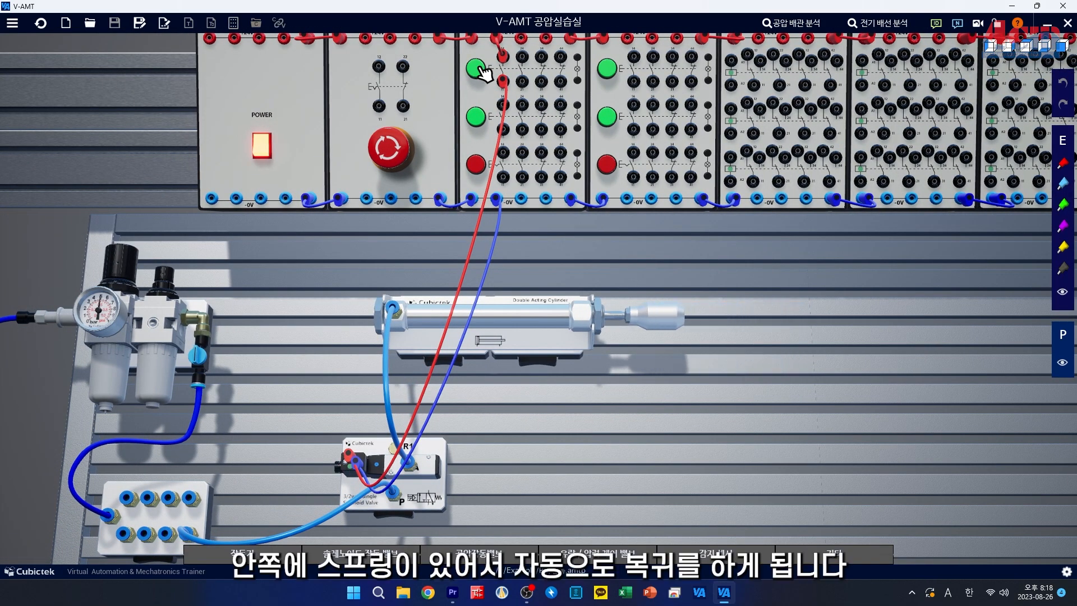
{"action": "left_click", "coordinate": [480, 68]}
{"action": "left_click", "coordinate": [262, 145]}
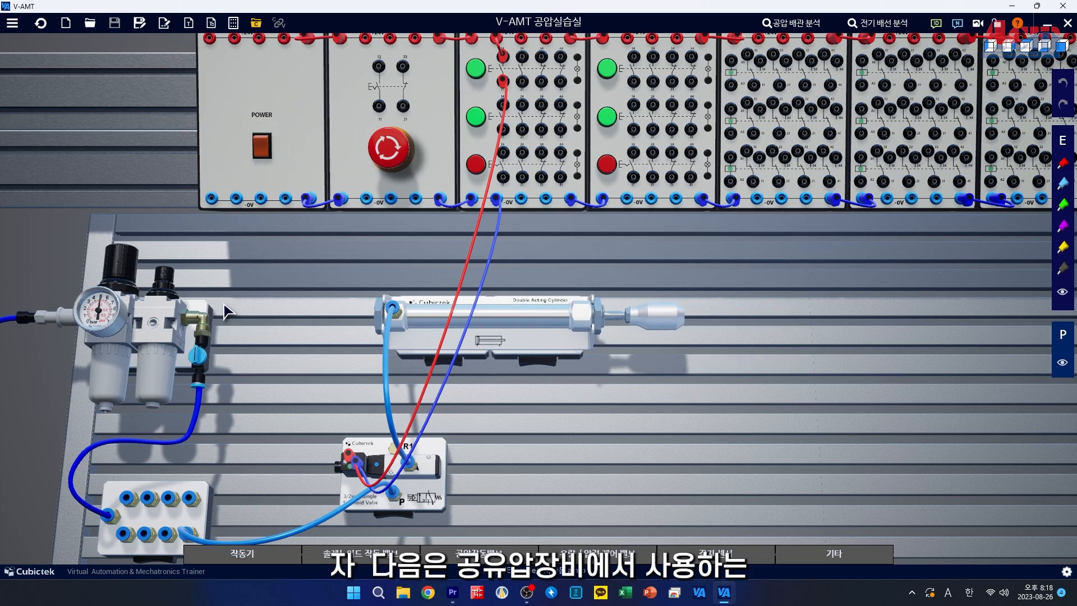
- Start a new empty workspace and bring the electrical modules into view, beginning at the power supply
{"action": "left_click", "coordinate": [65, 23]}
{"action": "left_click_drag", "start_coordinate": [327, 303], "coordinate": [463, 432]}
{"action": "scroll", "coordinate": [279, 229], "scroll_direction": "up", "scroll_amount": 4}
{"action": "scroll", "coordinate": [305, 272], "scroll_direction": "up", "scroll_amount": 1}
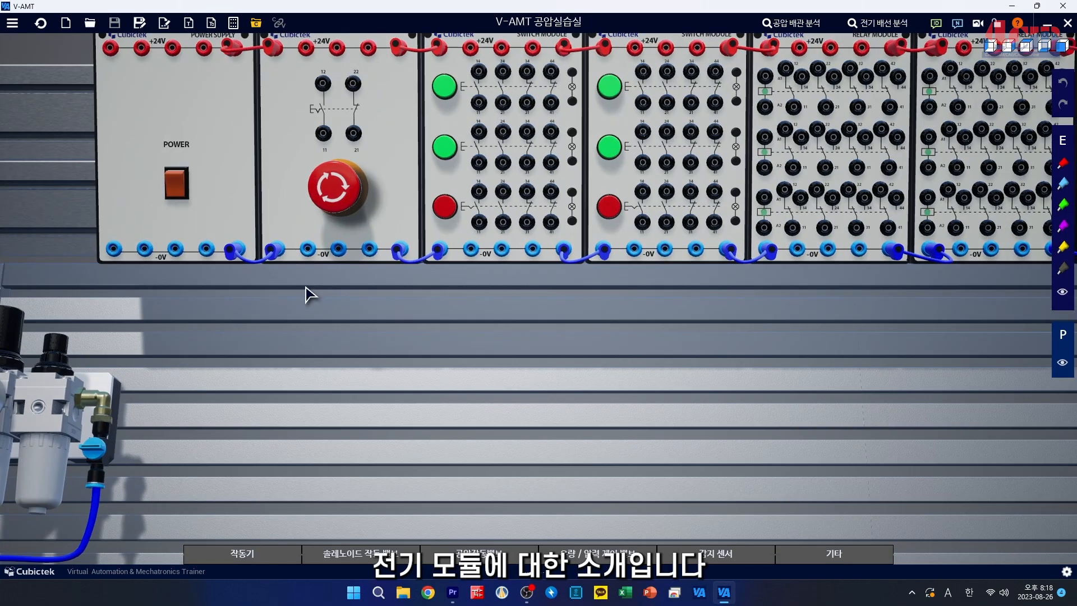
{"action": "left_click_drag", "start_coordinate": [505, 478], "coordinate": [625, 504]}
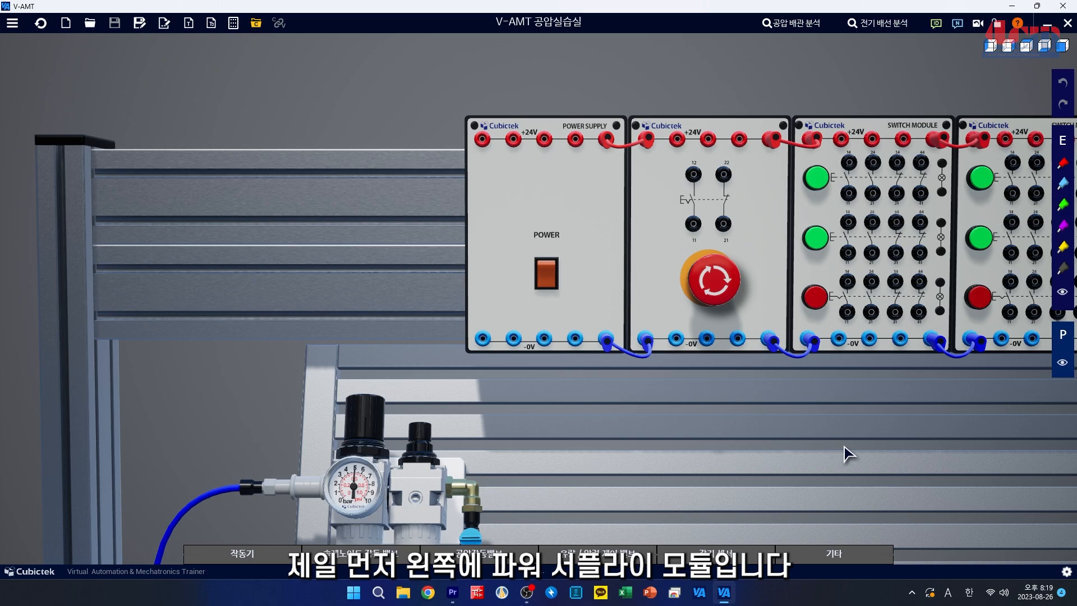
{"action": "left_click_drag", "start_coordinate": [843, 445], "coordinate": [790, 454]}
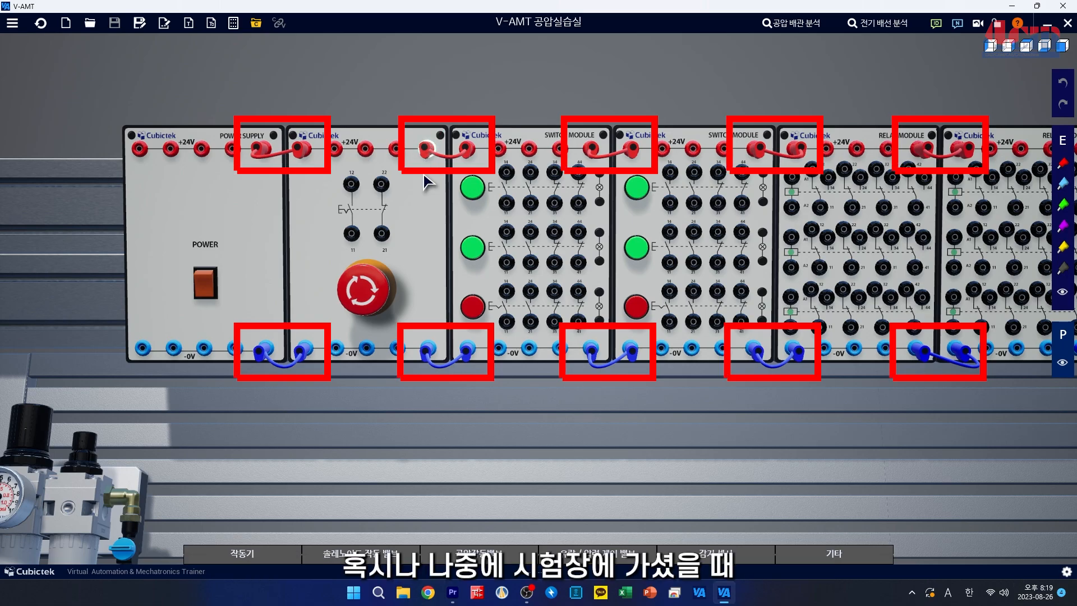
- Remove the +24V and 0V jumper cables between the emergency stop module and the first switch module
{"action": "key", "text": "Delete"}
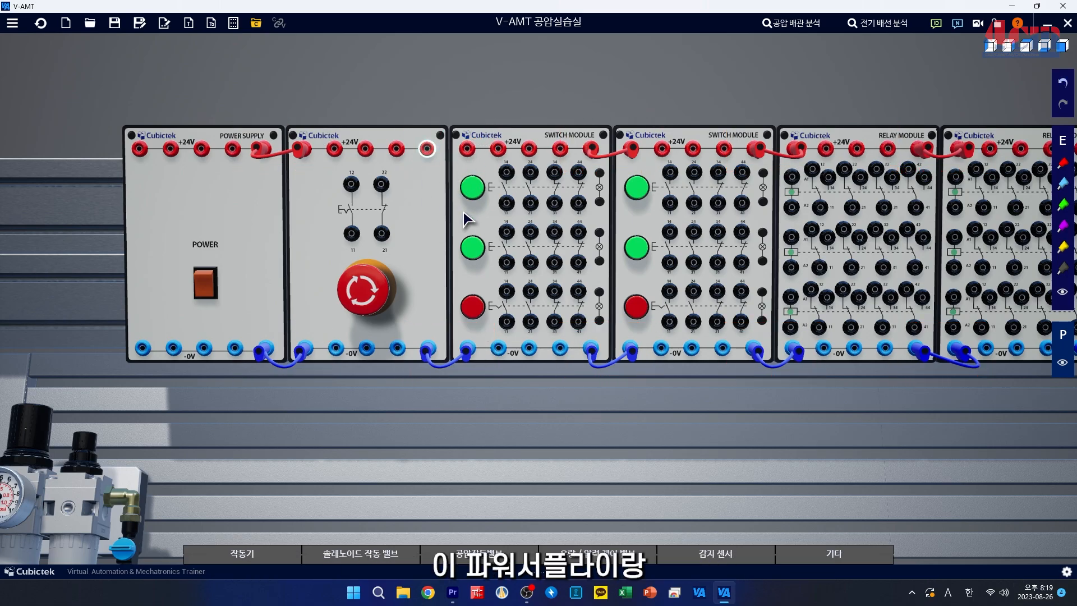
{"action": "left_click", "coordinate": [467, 149]}
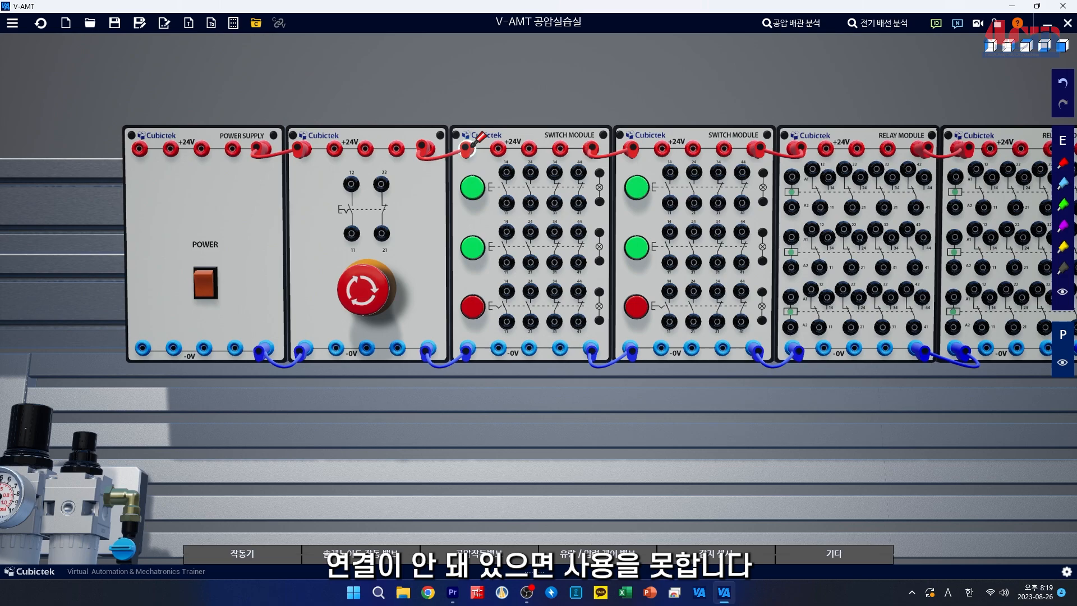
{"action": "right_click", "coordinate": [469, 148]}
{"action": "right_click", "coordinate": [430, 348]}
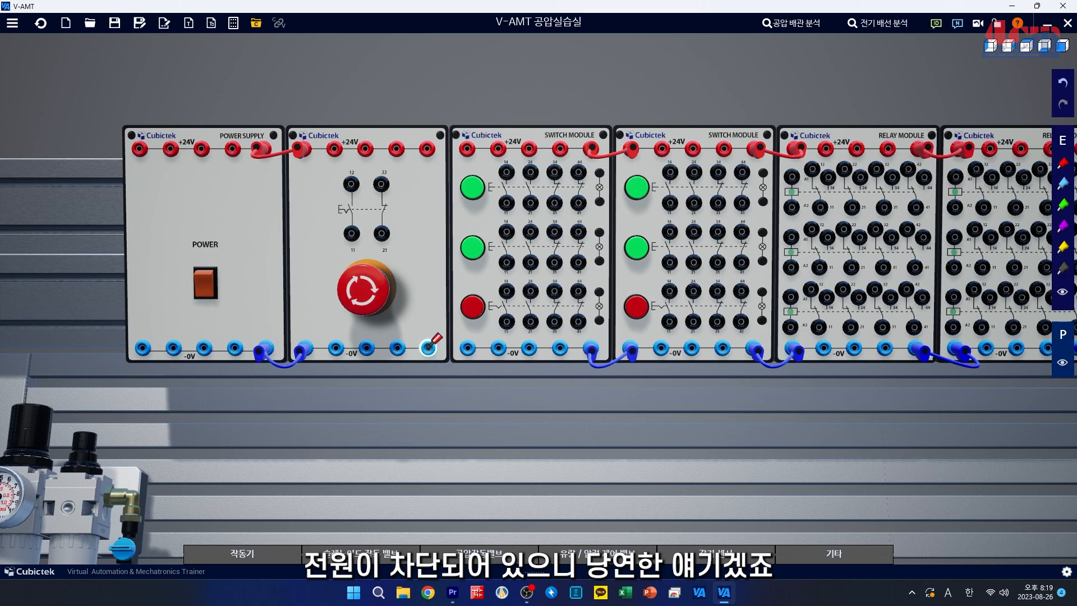
- Reconnect the 0V and +24V jumper cables between the emergency stop module and the first switch module
{"action": "left_click", "coordinate": [467, 348]}
{"action": "left_click", "coordinate": [427, 148]}
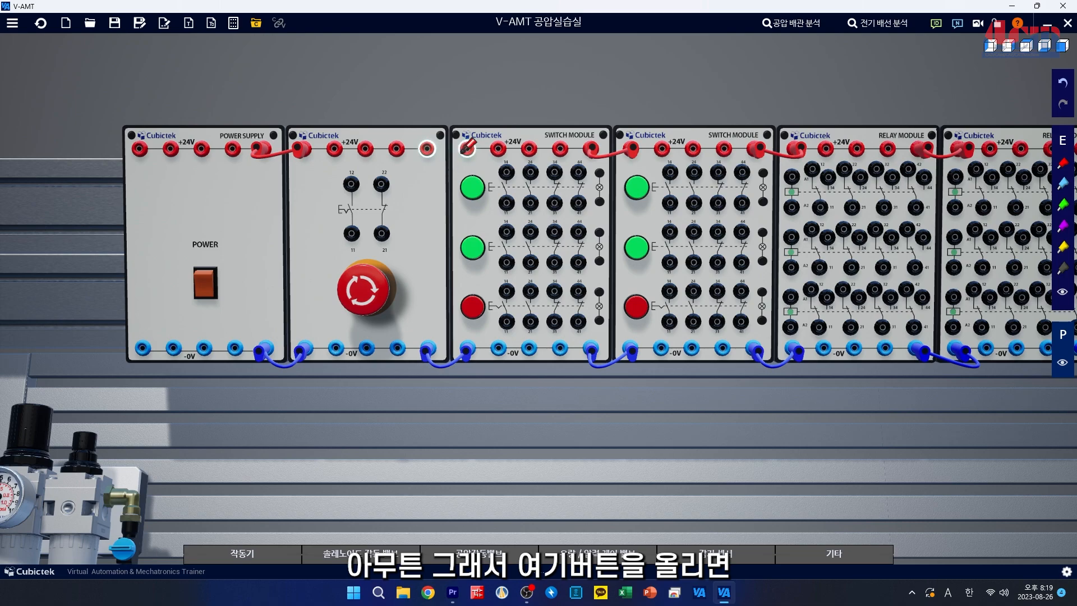
{"action": "left_click", "coordinate": [466, 149]}
- Switch the power supply module on and off twice, leaving it off
{"action": "left_click", "coordinate": [205, 283]}
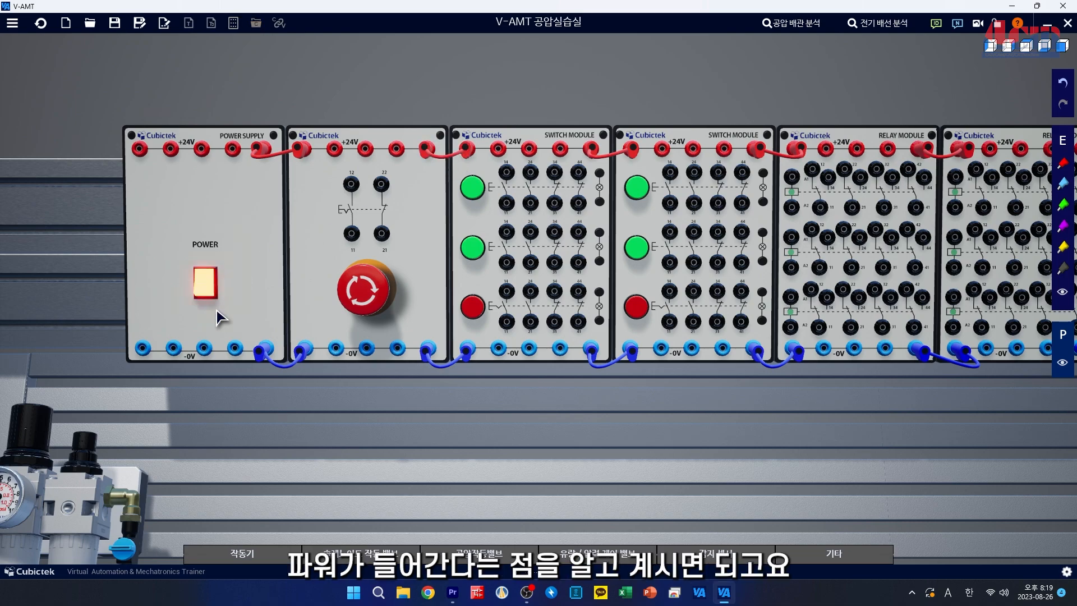
{"action": "left_click", "coordinate": [213, 291]}
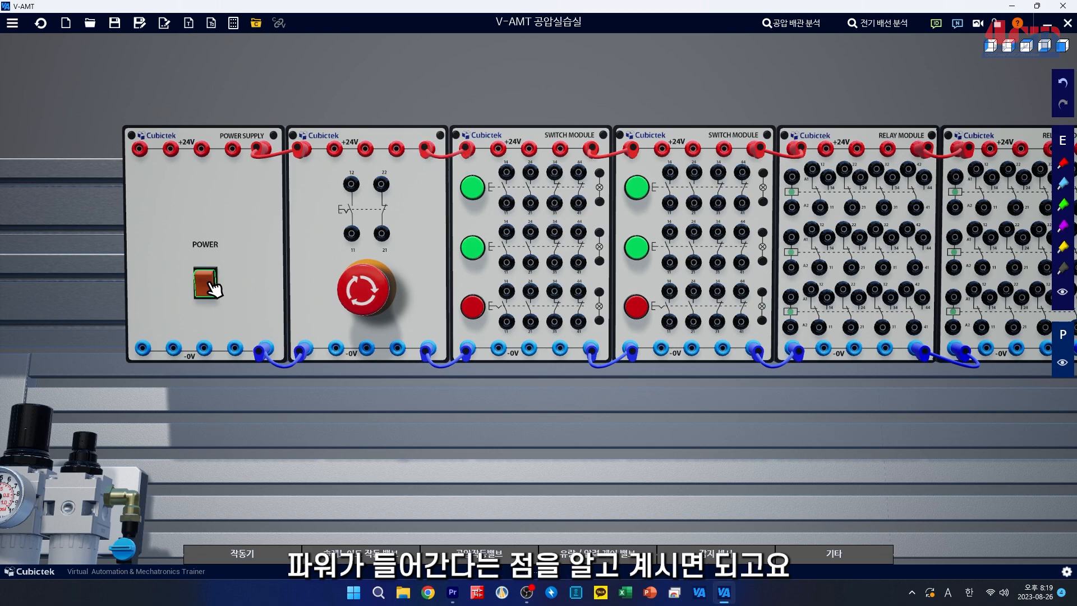
{"action": "left_click", "coordinate": [214, 289]}
{"action": "left_click", "coordinate": [213, 289]}
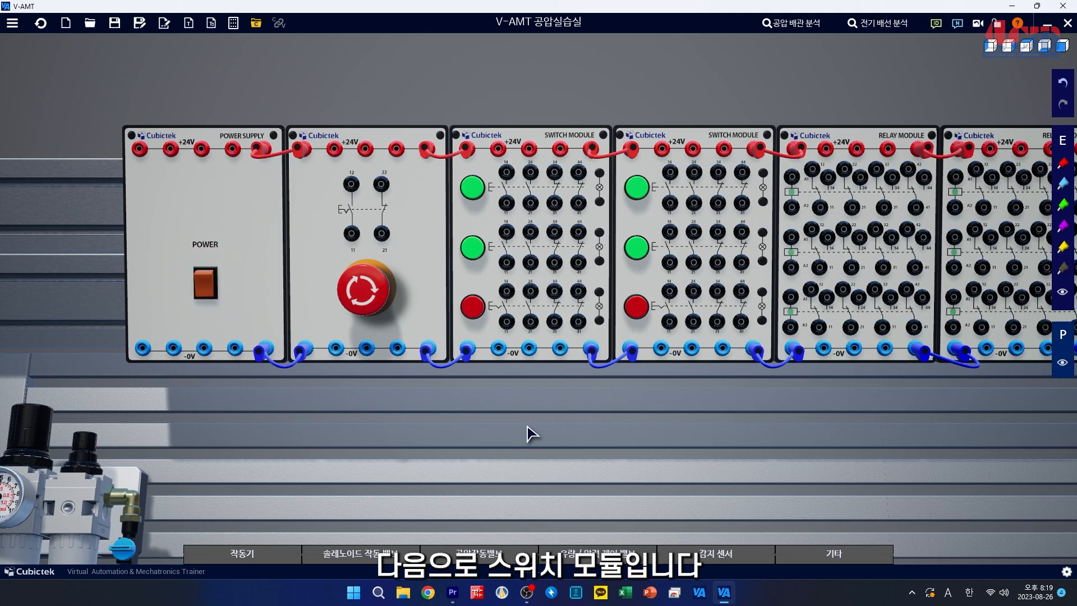
- Toggle the red latching switch on the first switch module on and off several times, leaving it released
{"action": "left_click_drag", "start_coordinate": [552, 452], "coordinate": [540, 452]}
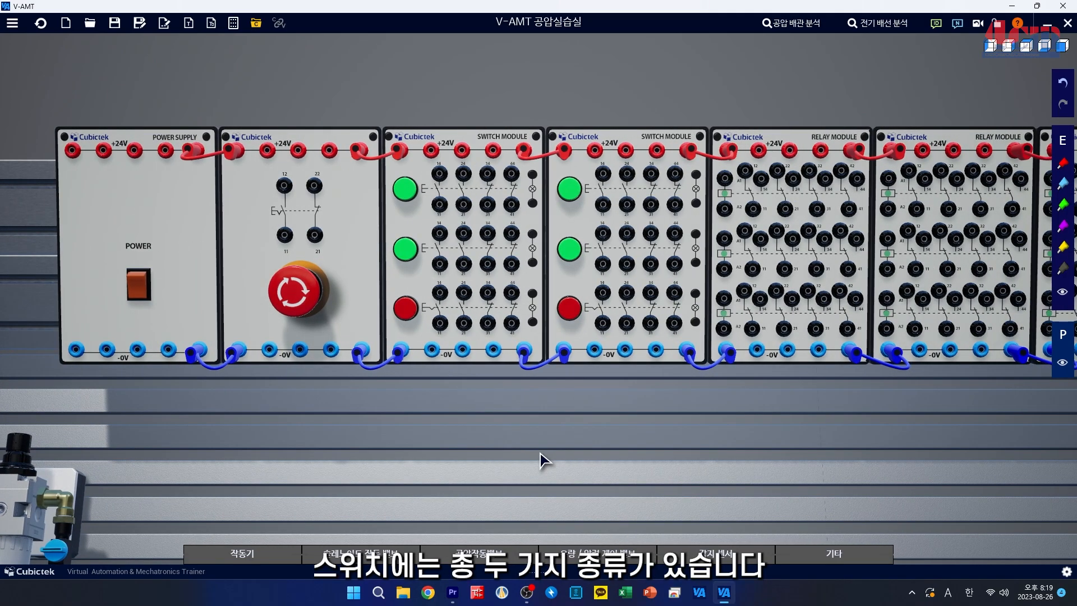
{"action": "scroll", "coordinate": [540, 452], "scroll_direction": "up", "scroll_amount": 3}
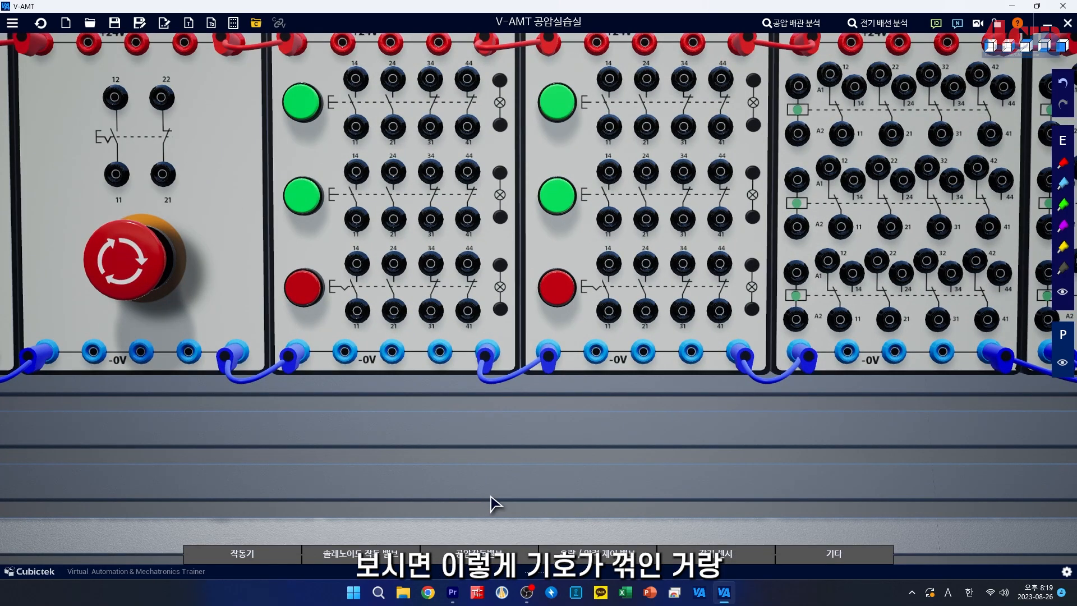
{"action": "scroll", "coordinate": [491, 503], "scroll_direction": "down", "scroll_amount": 2}
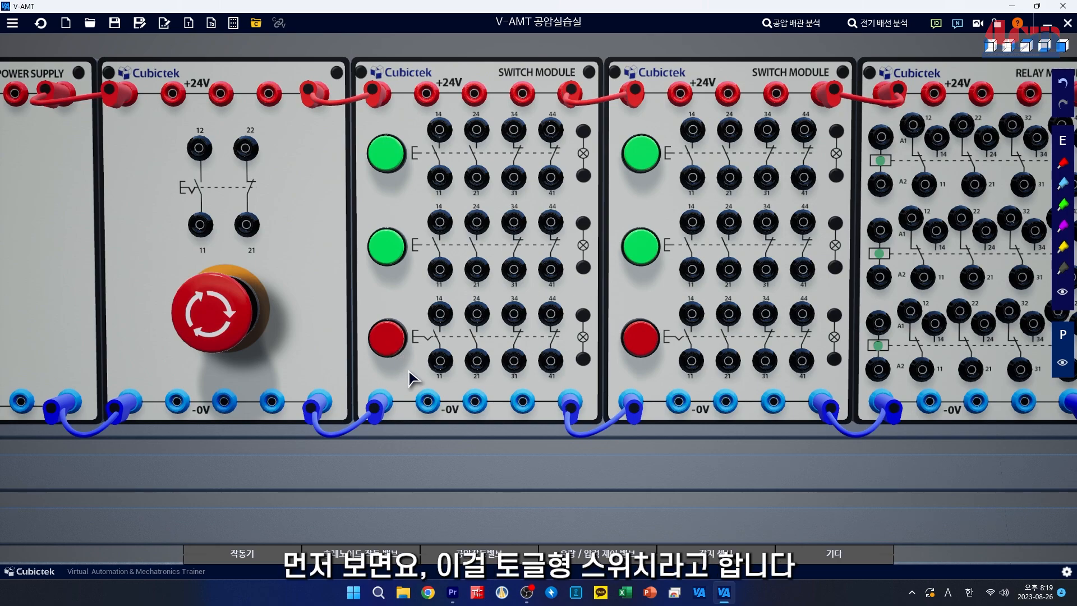
{"action": "left_click_drag", "start_coordinate": [409, 371], "coordinate": [341, 370]}
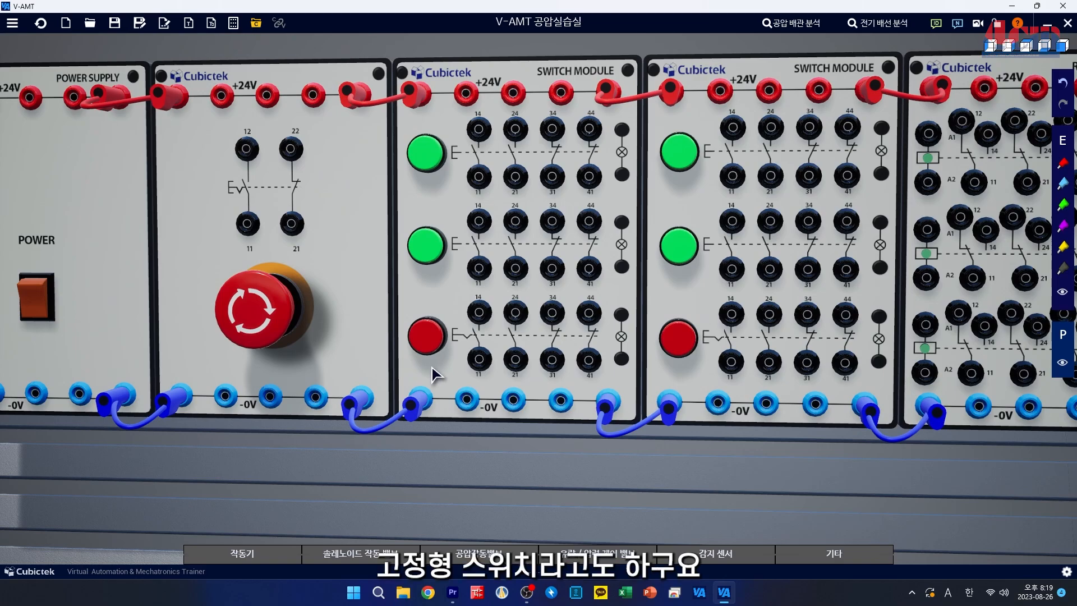
{"action": "left_click_drag", "start_coordinate": [437, 369], "coordinate": [461, 364]}
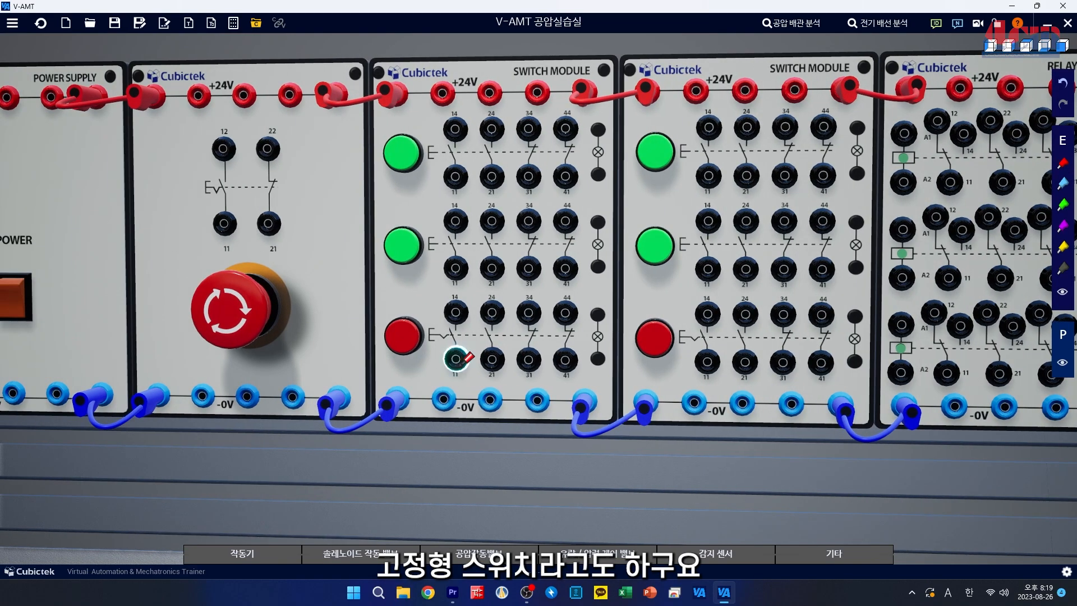
{"action": "left_click", "coordinate": [413, 346]}
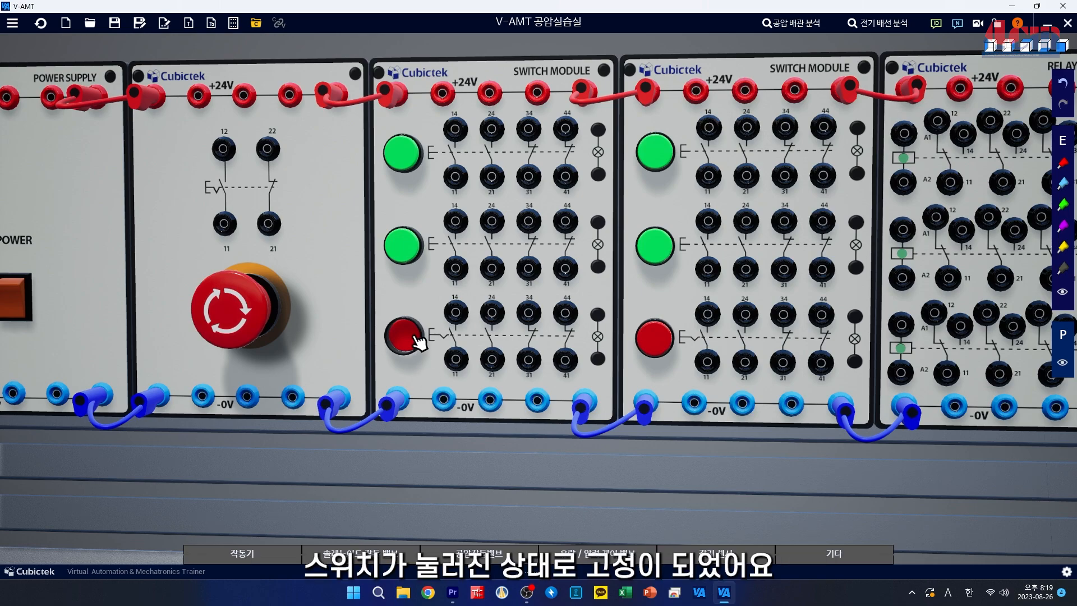
{"action": "left_click", "coordinate": [418, 341]}
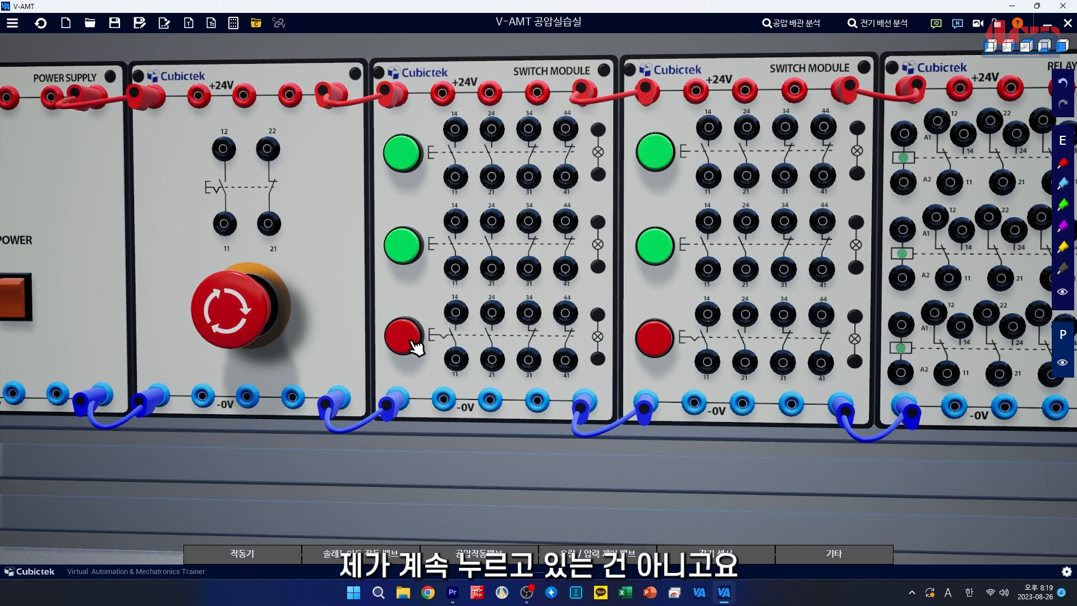
{"action": "left_click", "coordinate": [415, 343]}
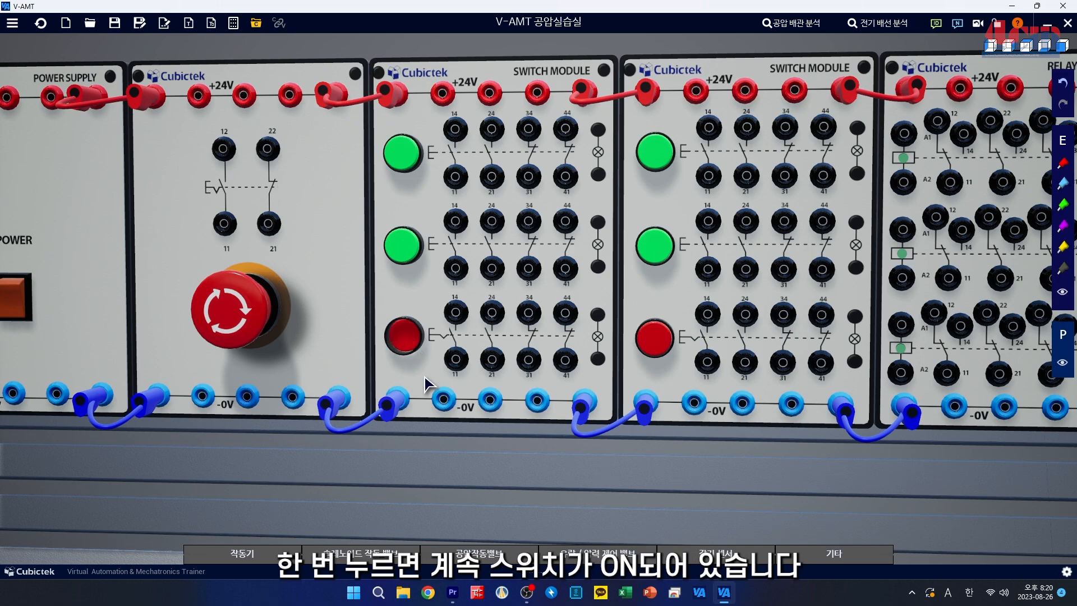
{"action": "left_click", "coordinate": [415, 339]}
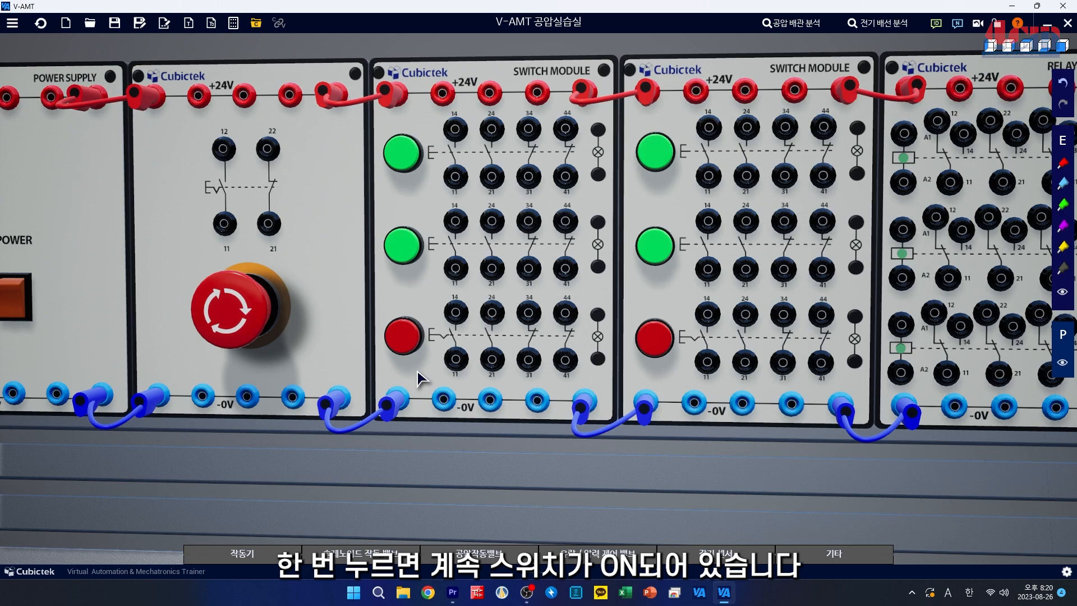
{"action": "left_click", "coordinate": [411, 343]}
{"action": "left_click", "coordinate": [411, 343]}
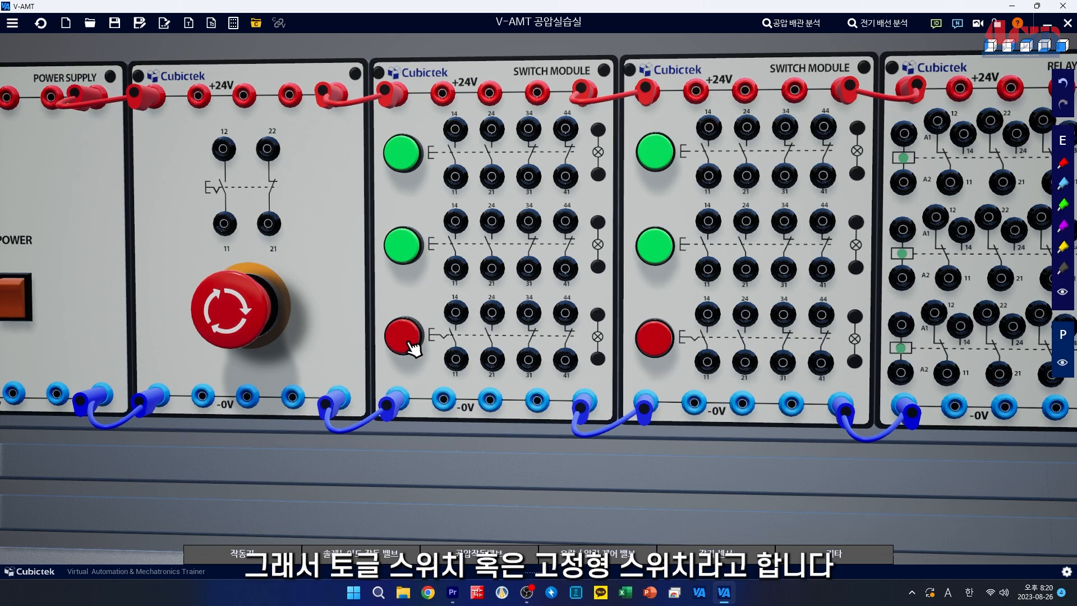
{"action": "left_click", "coordinate": [411, 343]}
{"action": "left_click", "coordinate": [411, 346]}
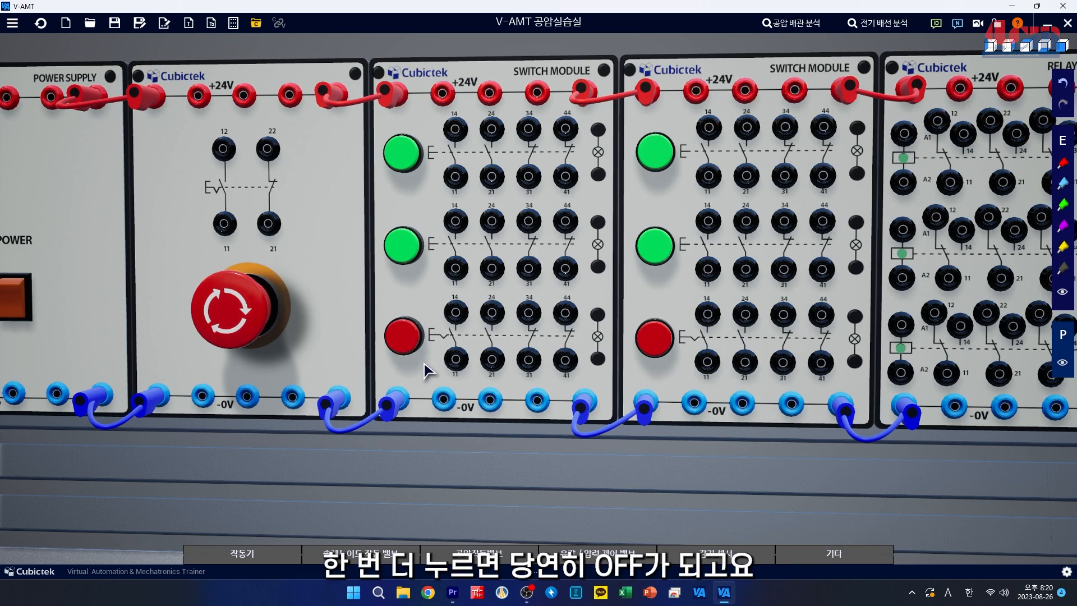
- Actuate the middle green momentary push-button on the first switch module several times
{"action": "left_click", "coordinate": [412, 247]}
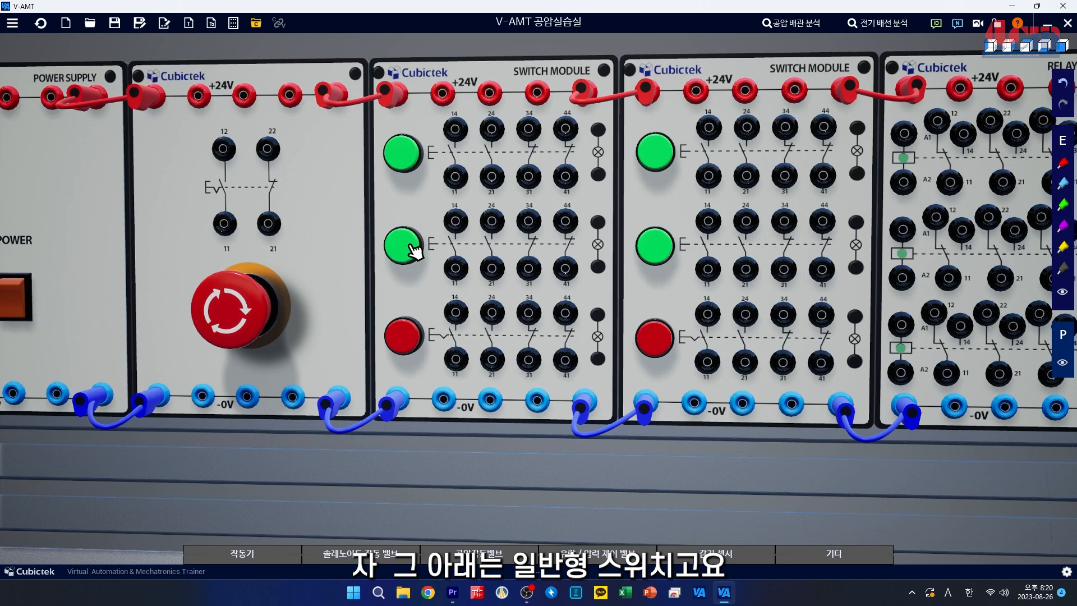
{"action": "left_click", "coordinate": [413, 250]}
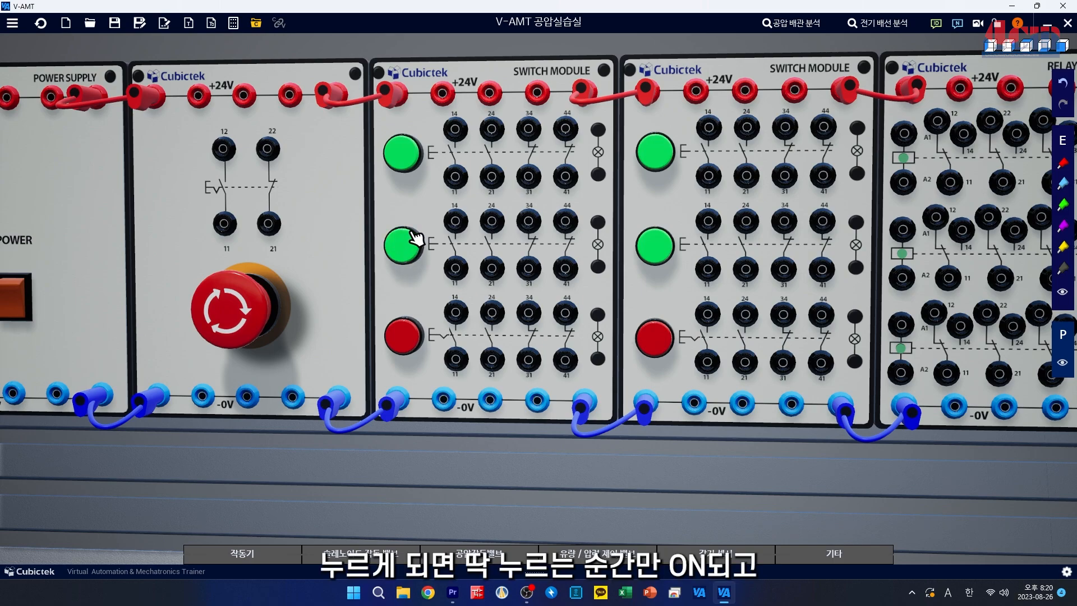
{"action": "left_click", "coordinate": [413, 249]}
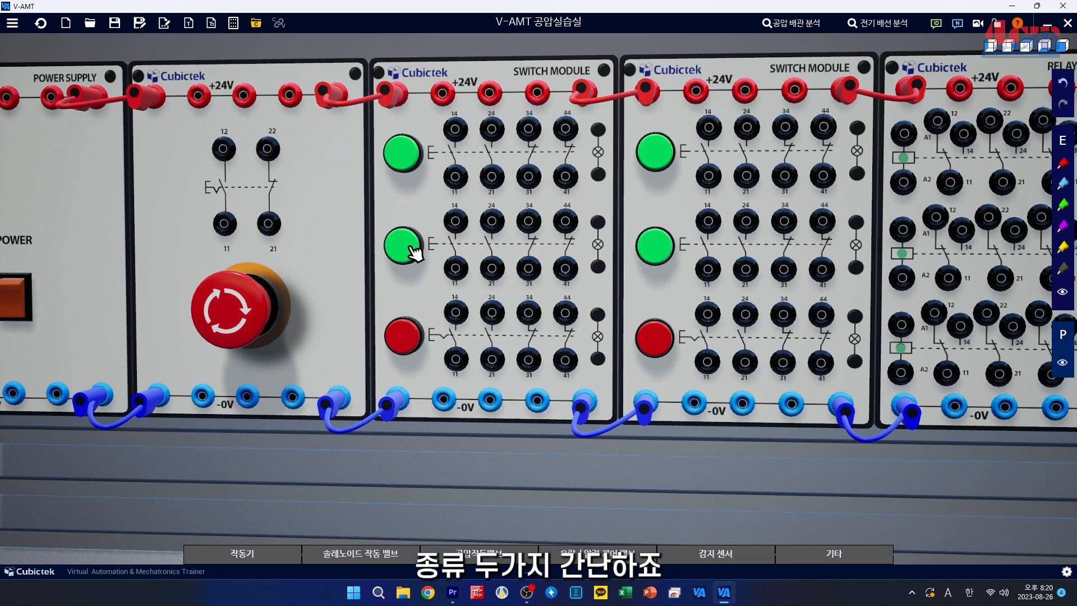
{"action": "left_click", "coordinate": [415, 251]}
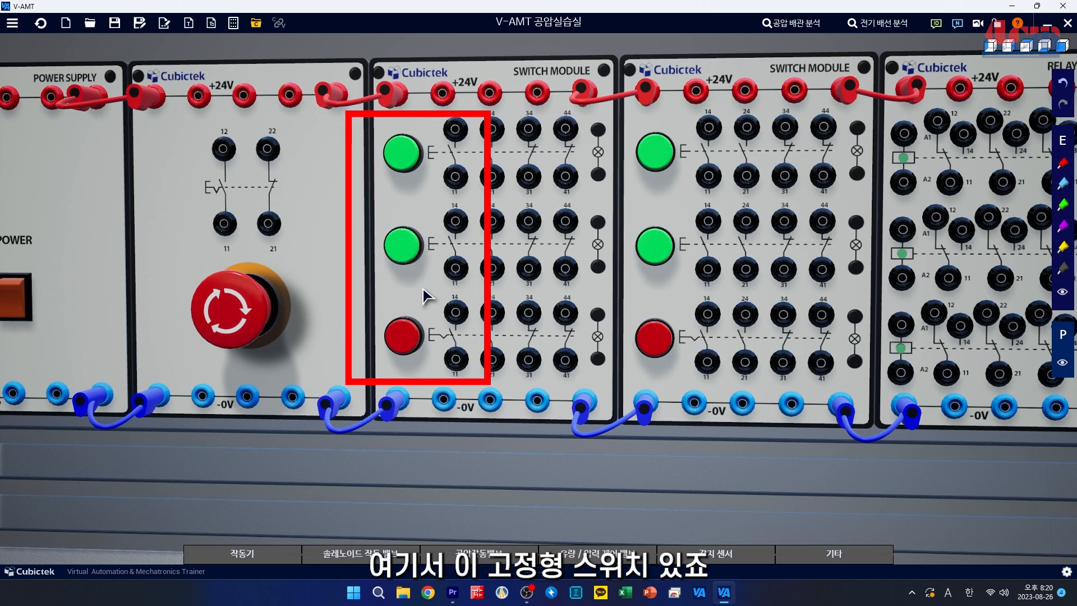
- Actuate the upper green push-button on the first switch module repeatedly, followed by the middle green and red switches
{"action": "left_click", "coordinate": [420, 165]}
{"action": "left_click", "coordinate": [420, 165]}
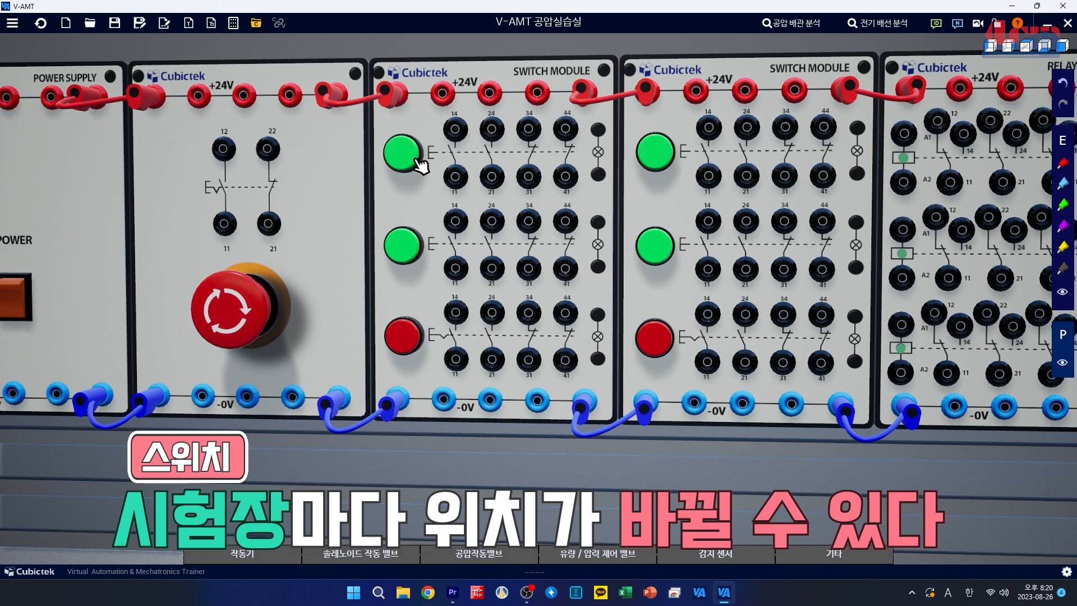
{"action": "left_click", "coordinate": [418, 163]}
{"action": "left_click", "coordinate": [418, 163]}
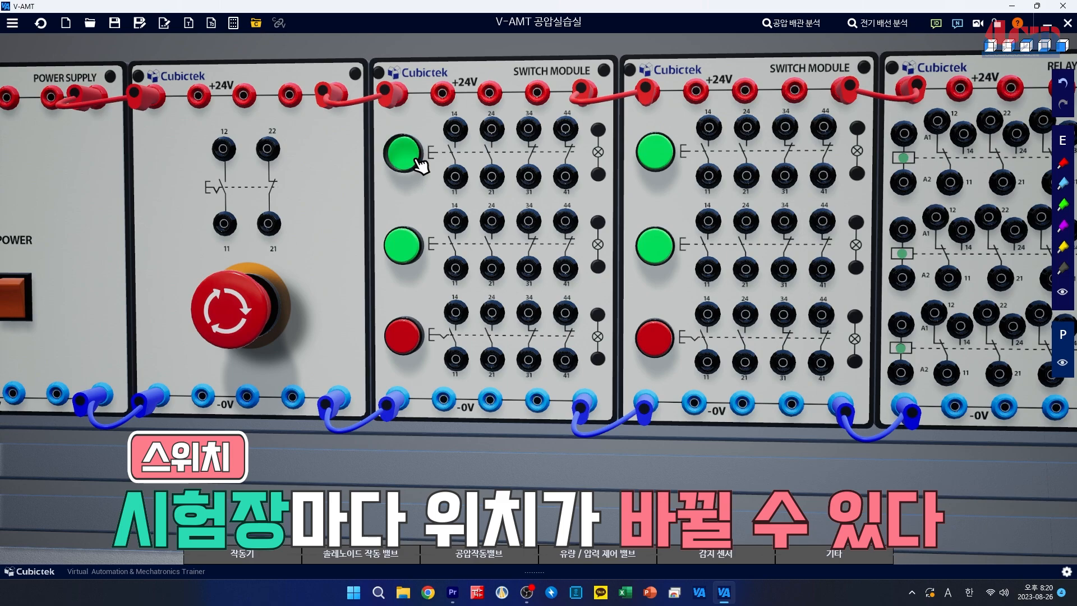
{"action": "left_click", "coordinate": [411, 228]}
{"action": "left_click", "coordinate": [412, 343]}
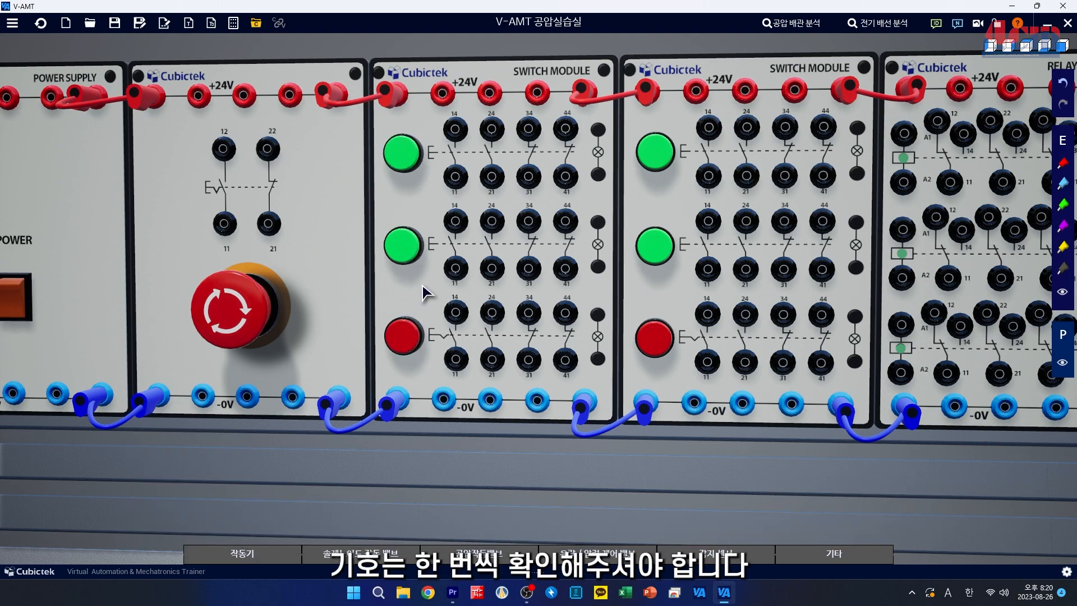
- Examine the relay modules beside the switch modules
{"action": "key", "text": "d"}
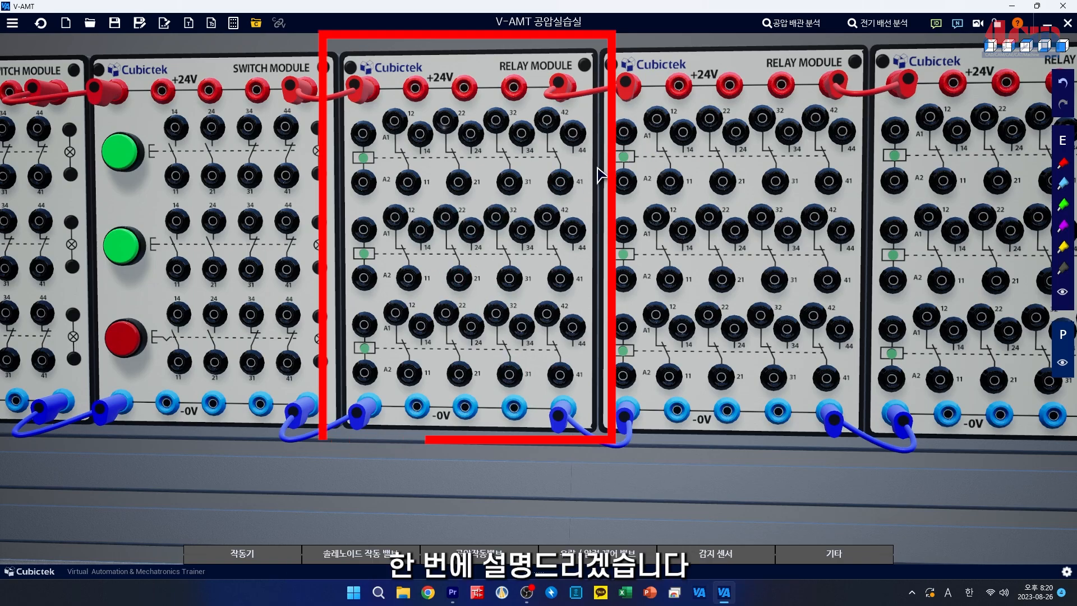
{"action": "scroll", "coordinate": [598, 174], "scroll_direction": "down", "scroll_amount": 5}
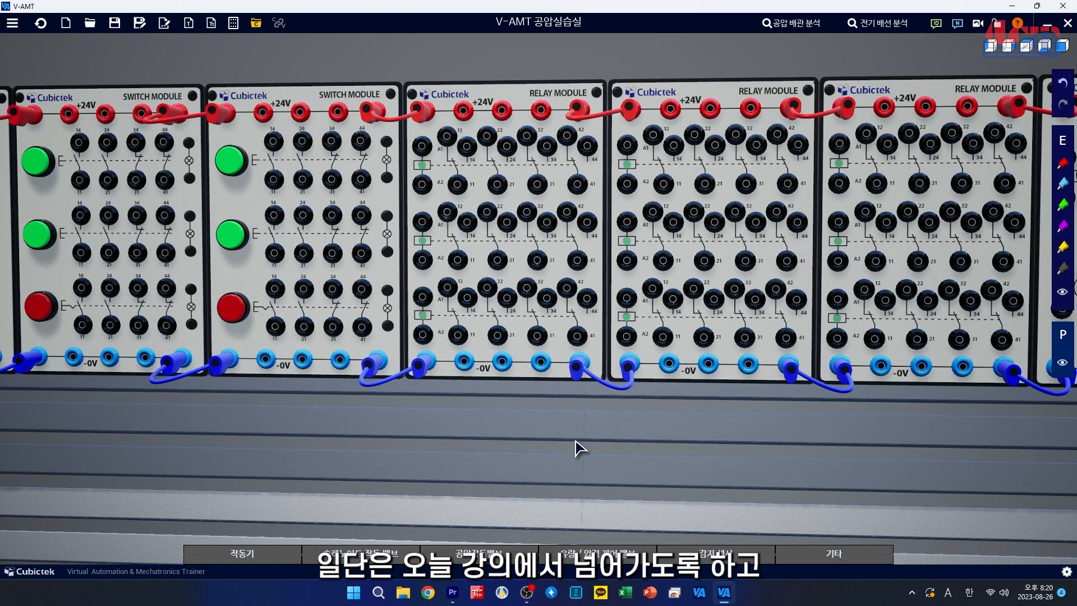
- Wire the first upper lamp from +24V through the first contact of the first switch module's upper green push-button, and its negative to 0V
{"action": "left_click_drag", "start_coordinate": [583, 487], "coordinate": [581, 494]}
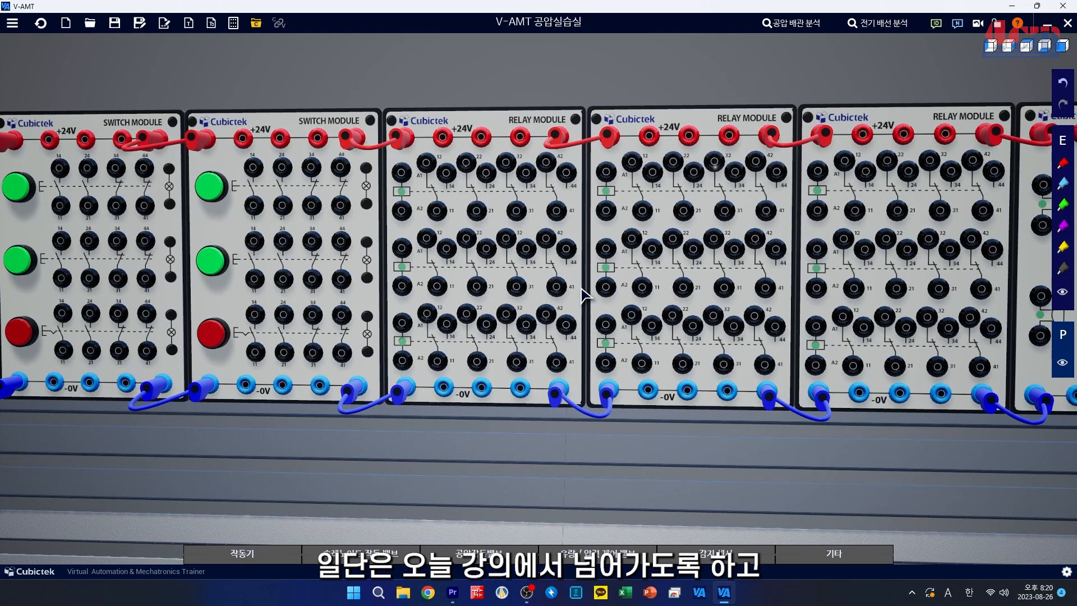
{"action": "key", "text": "d"}
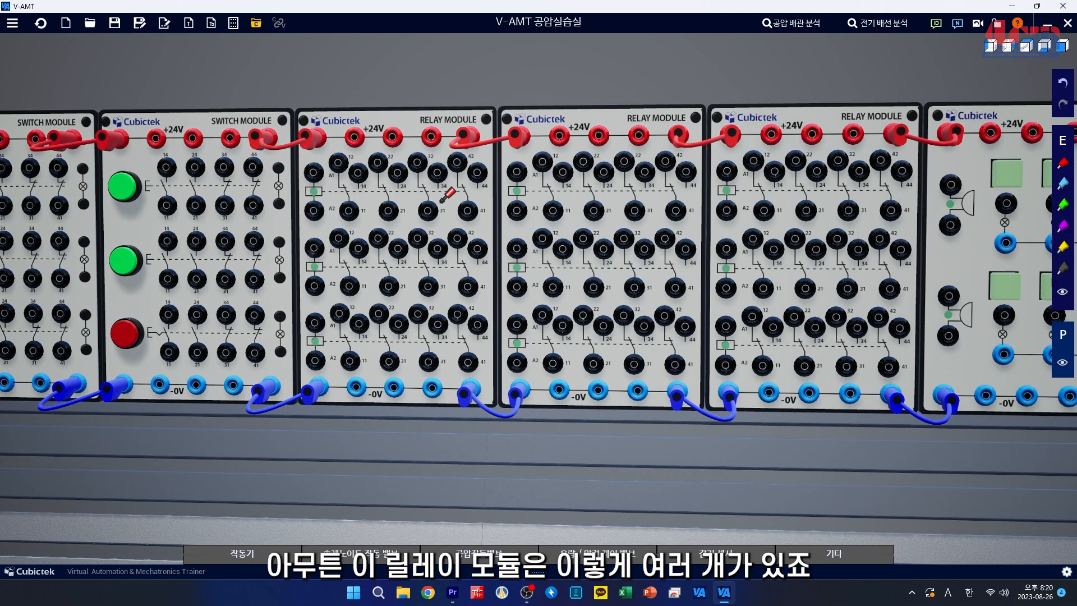
{"action": "key", "text": "d"}
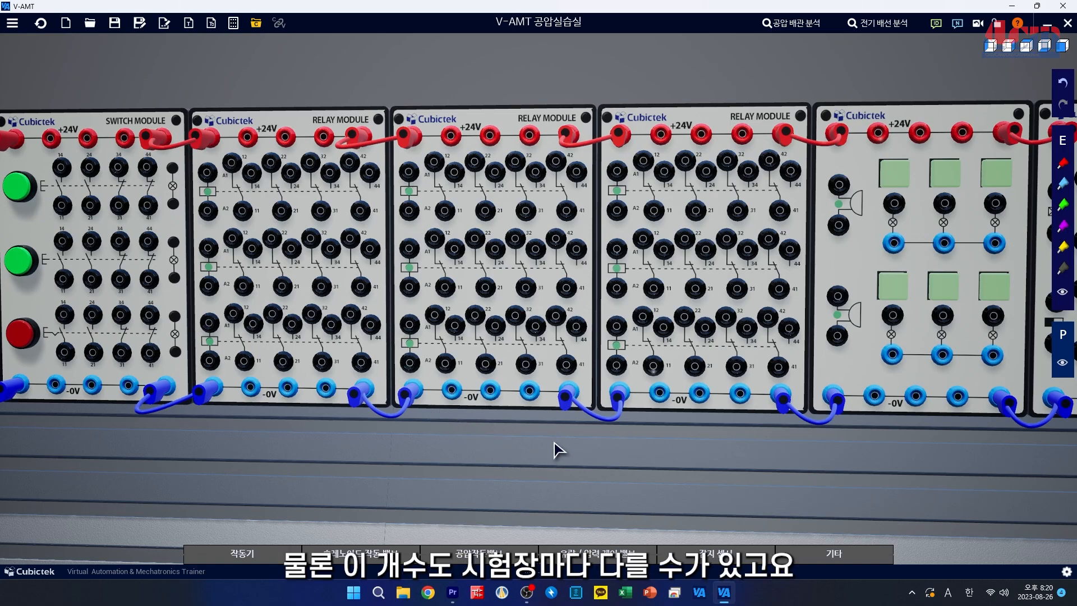
{"action": "key", "text": "d"}
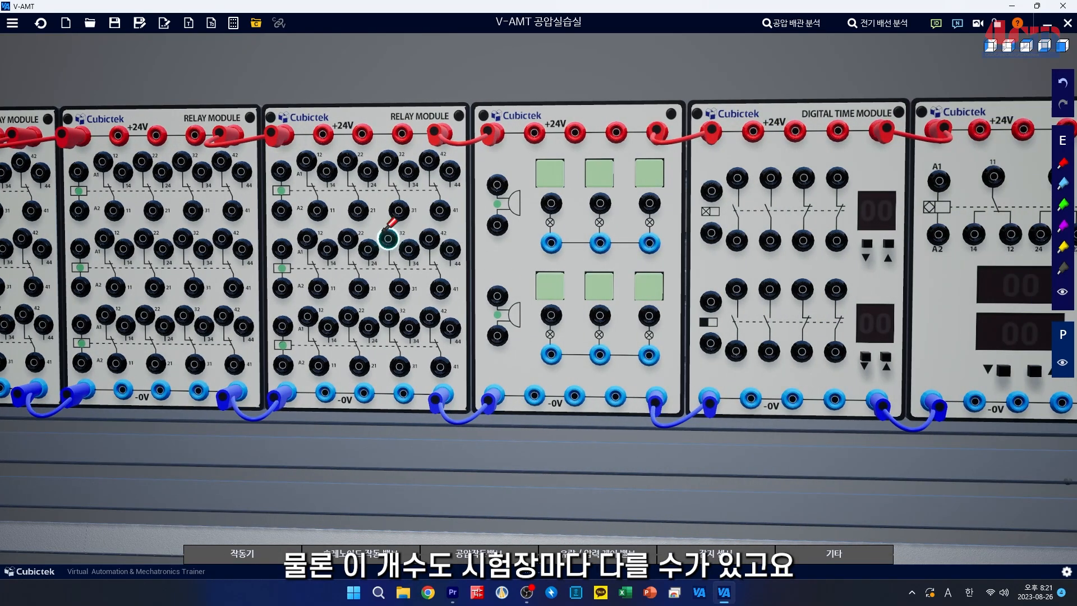
{"action": "key", "text": "a"}
{"action": "scroll", "coordinate": [519, 199], "scroll_direction": "down", "scroll_amount": 4}
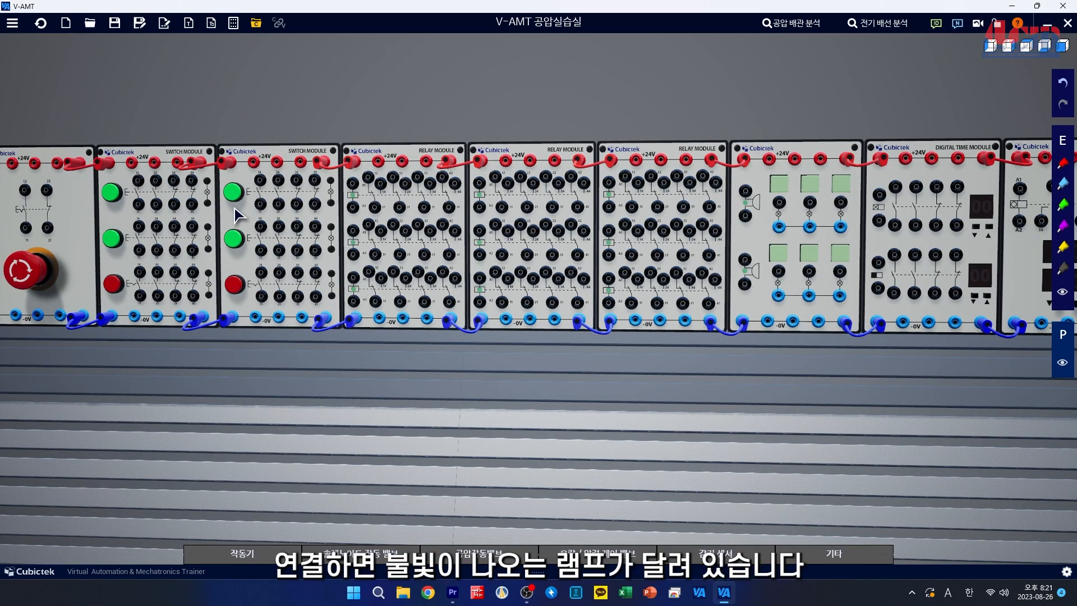
{"action": "left_click_drag", "start_coordinate": [131, 163], "coordinate": [138, 180]}
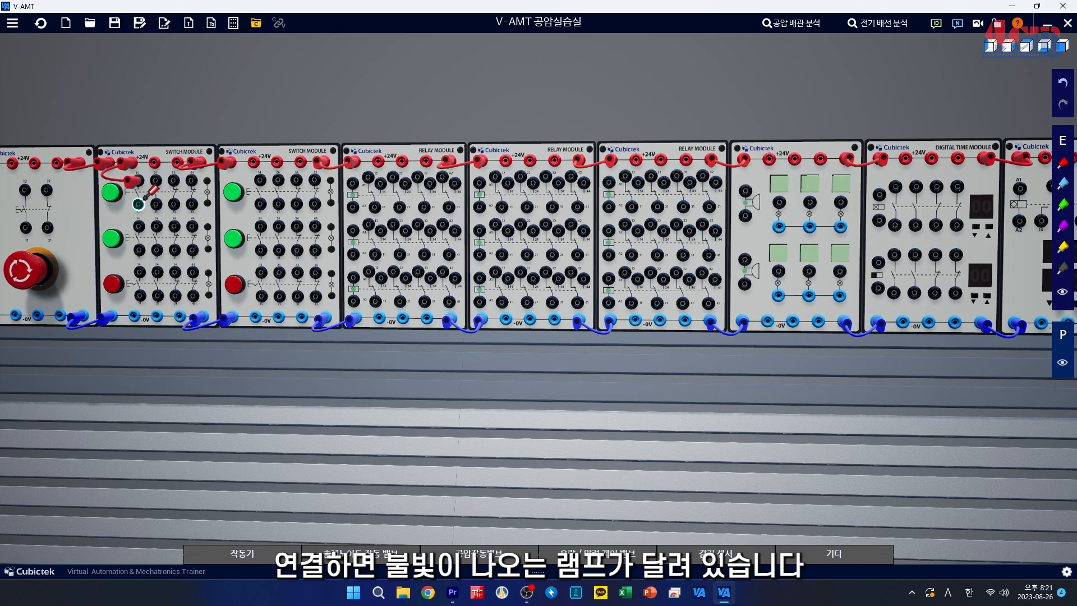
{"action": "left_click", "coordinate": [780, 203]}
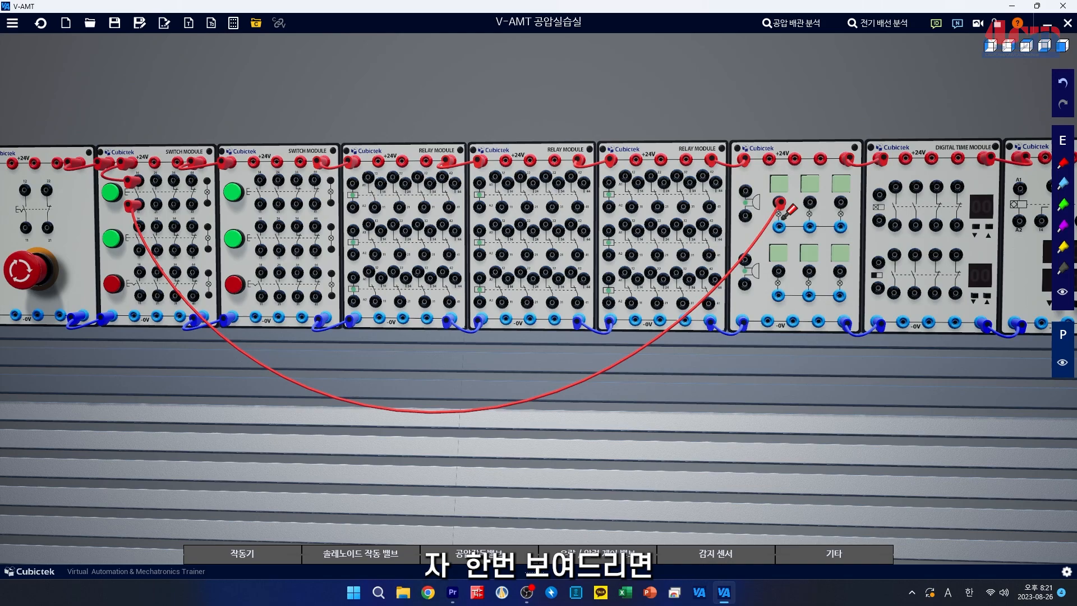
{"action": "left_click", "coordinate": [767, 320]}
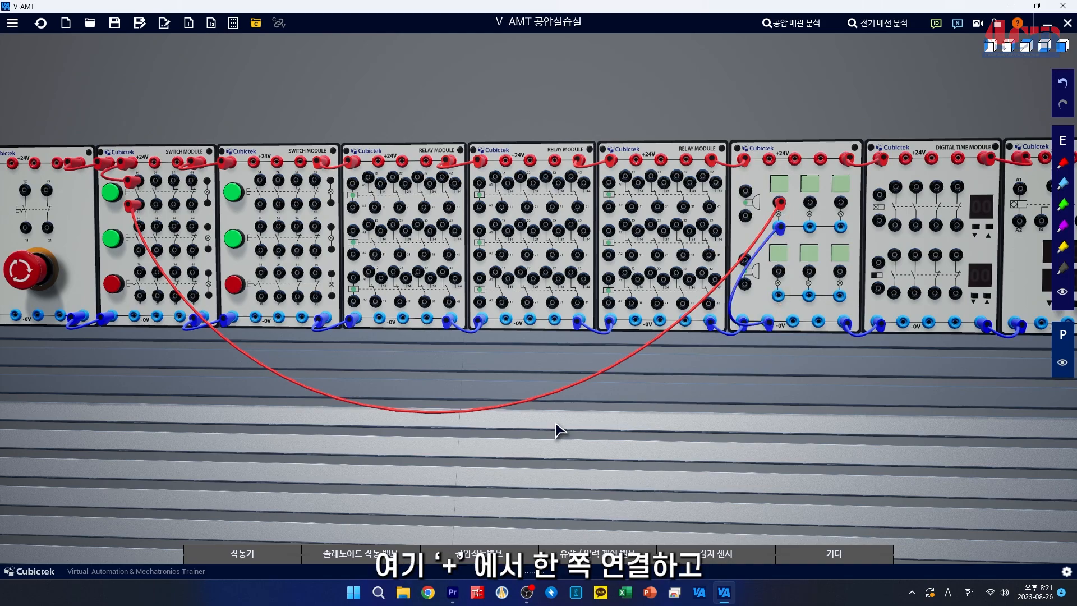
- Switch on the power supply module and bring the wired switch and lamp modules into view
{"action": "left_click_drag", "start_coordinate": [391, 460], "coordinate": [426, 458]}
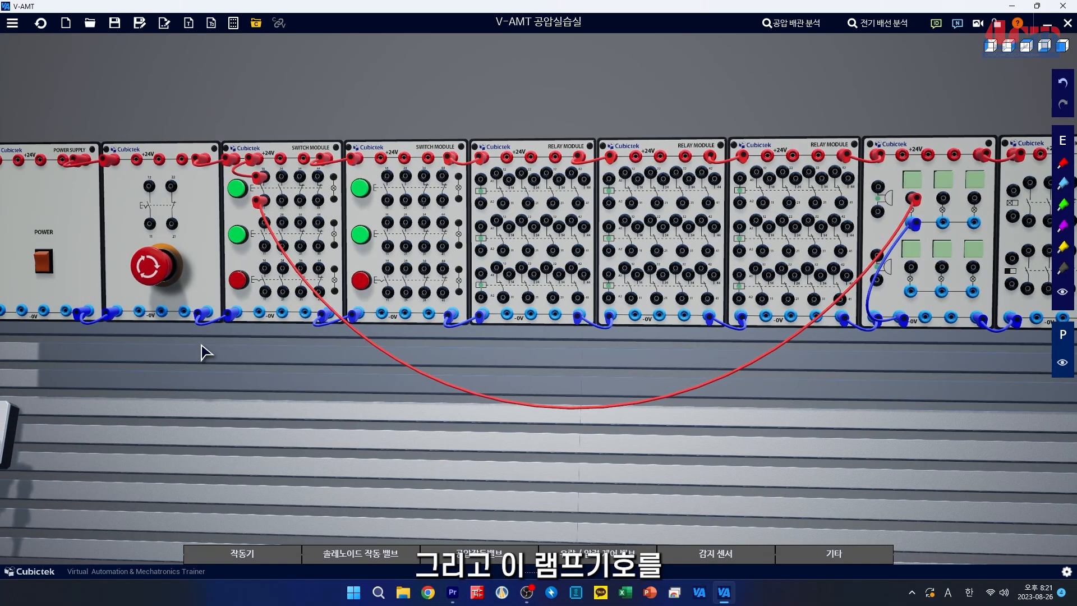
{"action": "left_click", "coordinate": [43, 260]}
{"action": "left_click_drag", "start_coordinate": [615, 409], "coordinate": [569, 408]}
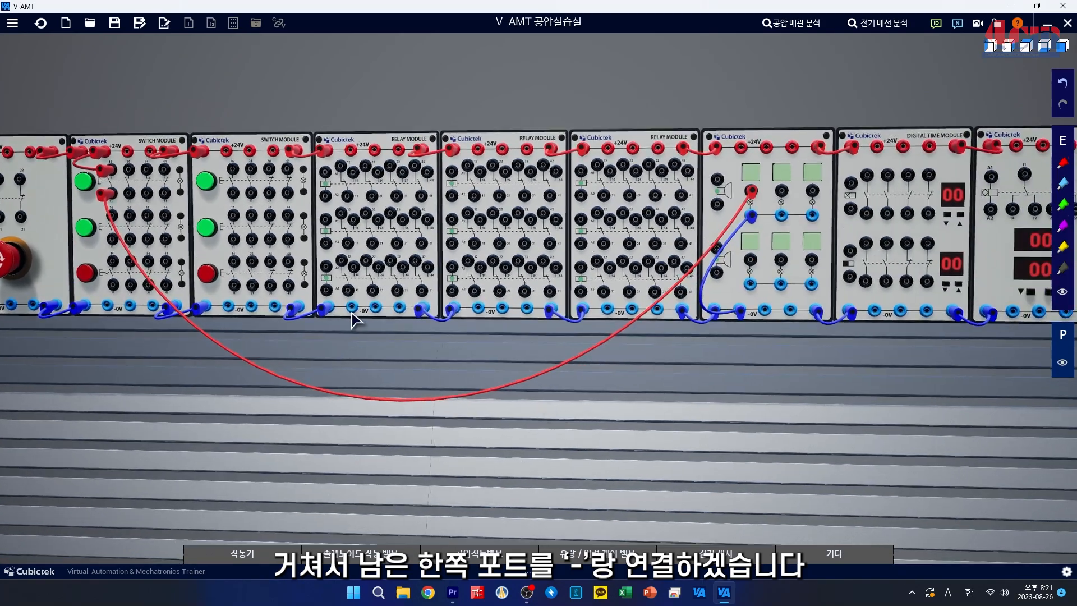
- Actuate the upper green push-button on the first switch module repeatedly to test the wired lamp
{"action": "left_click", "coordinate": [86, 182]}
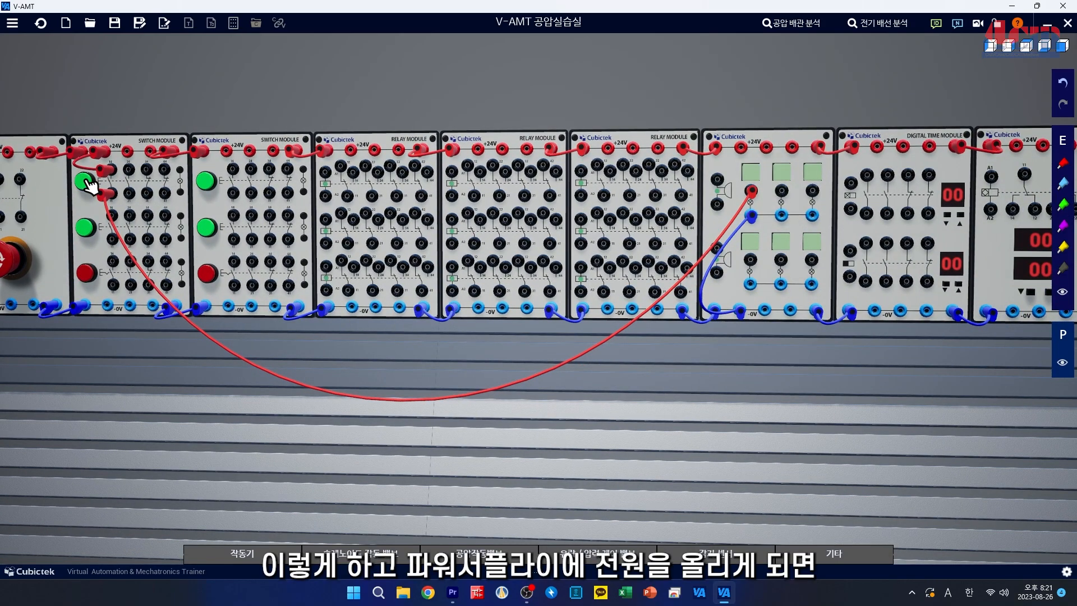
{"action": "left_click", "coordinate": [85, 181]}
{"action": "left_click", "coordinate": [87, 182]}
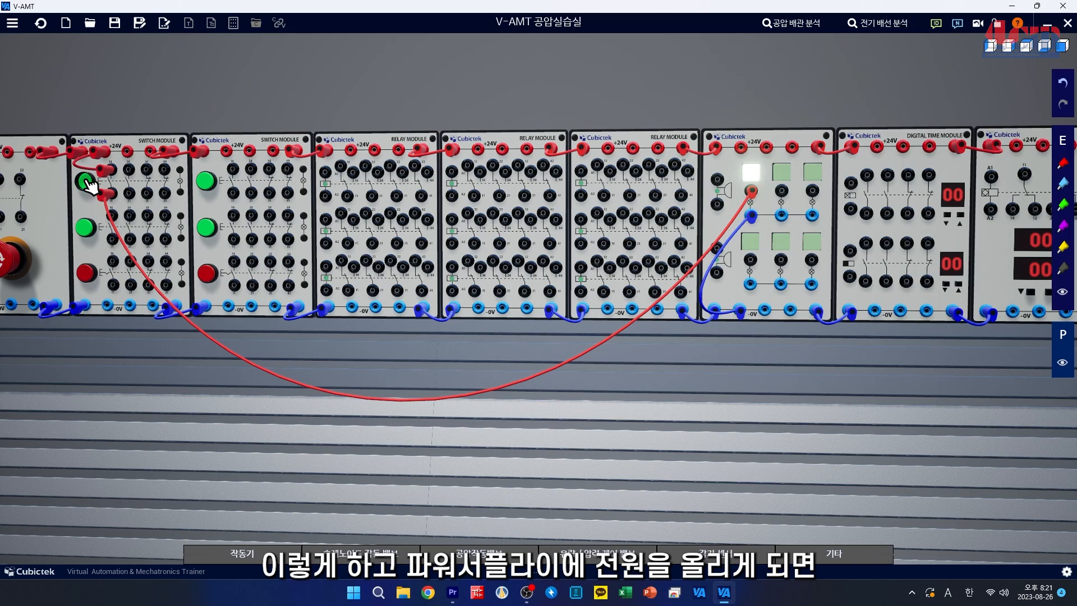
{"action": "left_click", "coordinate": [87, 183]}
{"action": "left_click", "coordinate": [87, 182]}
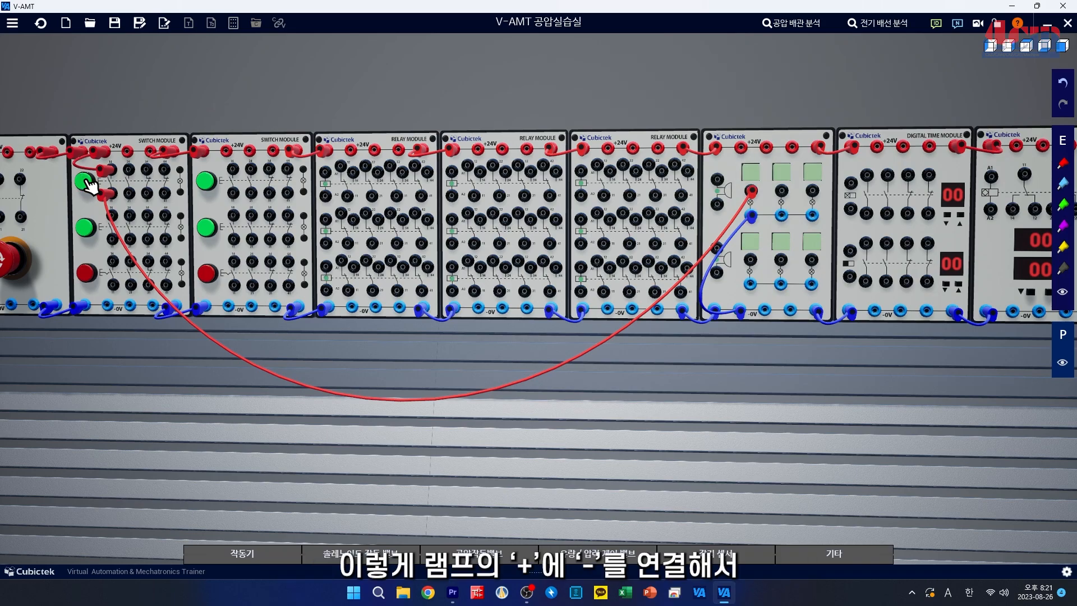
{"action": "left_click", "coordinate": [87, 182]}
{"action": "left_click", "coordinate": [87, 182]}
{"action": "left_click", "coordinate": [87, 182]}
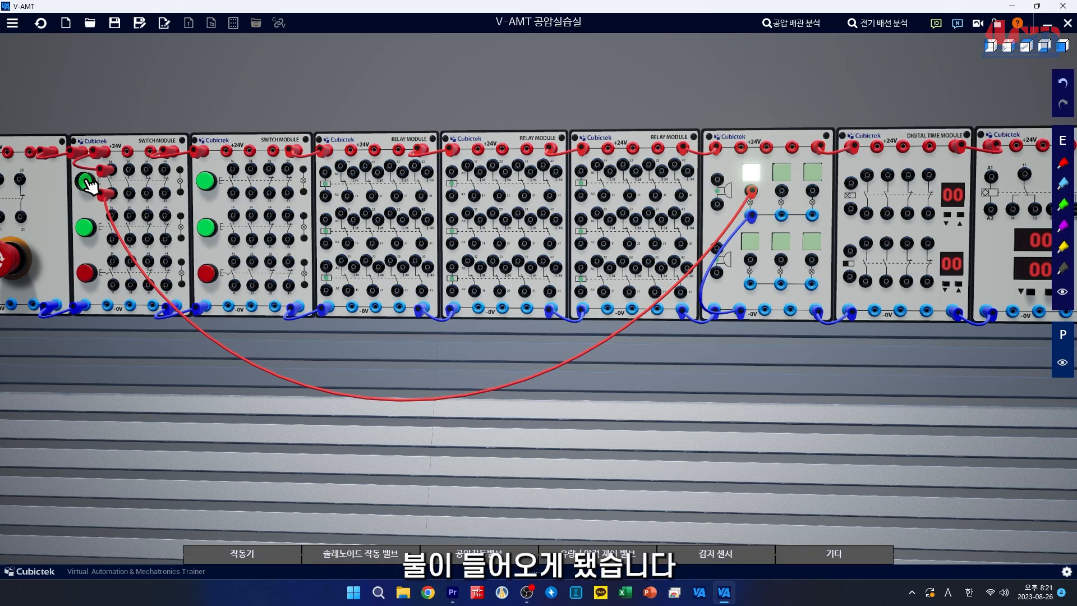
{"action": "left_click", "coordinate": [87, 182]}
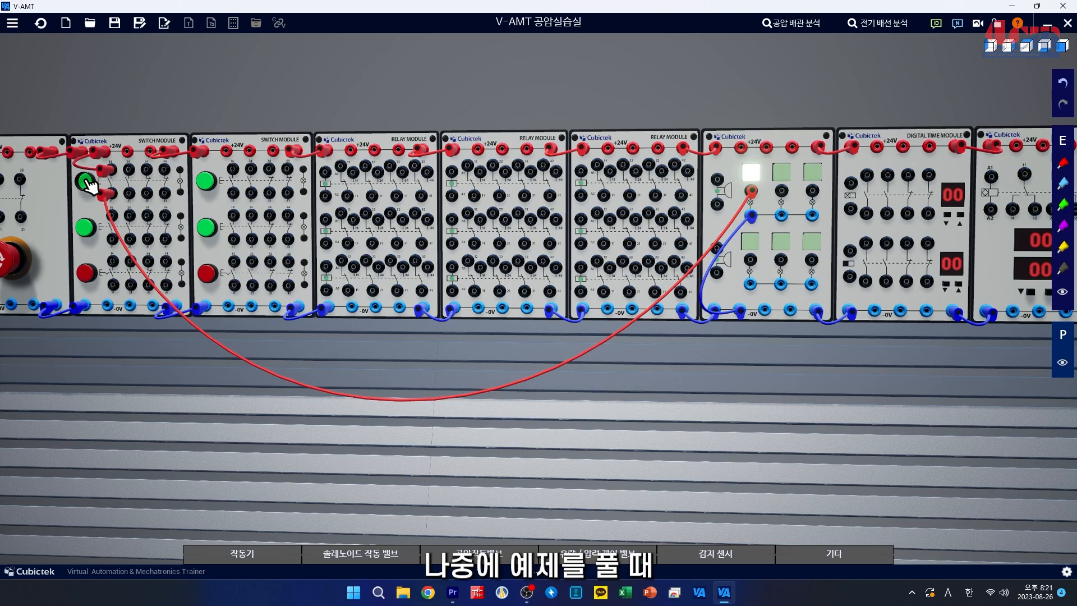
{"action": "left_click", "coordinate": [86, 182]}
- Set the upper timer on the digital time module to 3 seconds
{"action": "left_click_drag", "start_coordinate": [739, 404], "coordinate": [641, 409]}
{"action": "scroll", "coordinate": [528, 172], "scroll_direction": "up", "scroll_amount": 3}
{"action": "left_click_drag", "start_coordinate": [519, 171], "coordinate": [611, 179]}
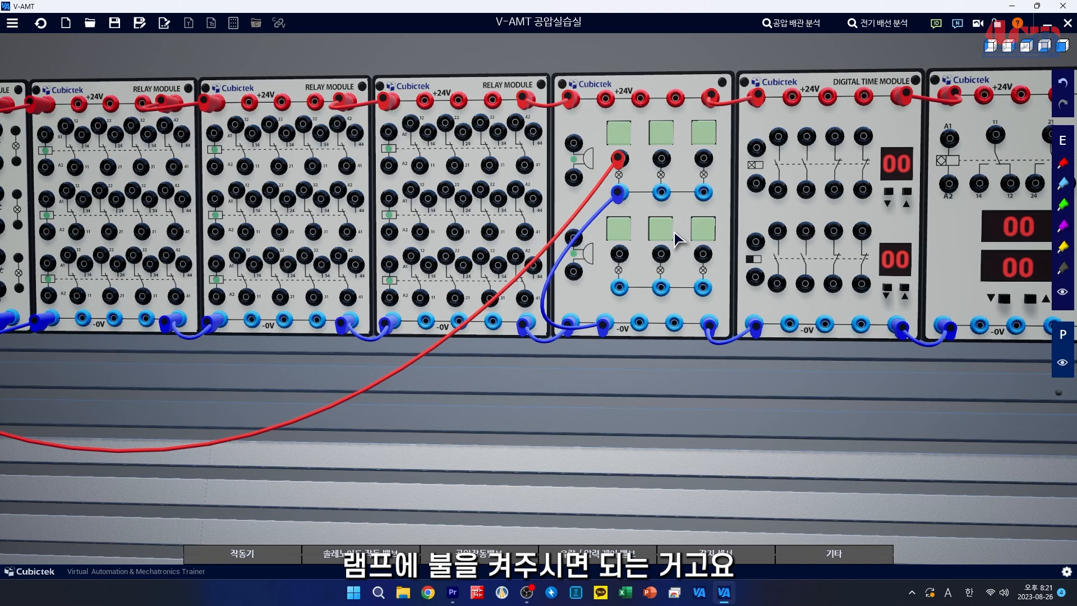
{"action": "left_click_drag", "start_coordinate": [834, 461], "coordinate": [745, 474]}
{"action": "scroll", "coordinate": [635, 184], "scroll_direction": "up", "scroll_amount": 2}
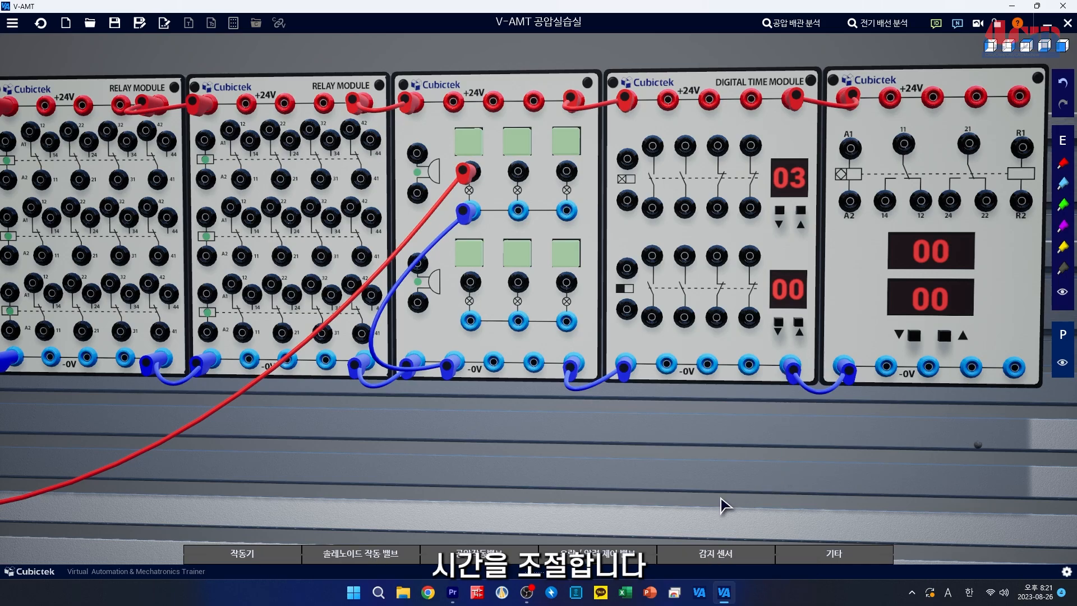
{"action": "left_click_drag", "start_coordinate": [717, 497], "coordinate": [667, 502]}
{"action": "left_click", "coordinate": [637, 249]}
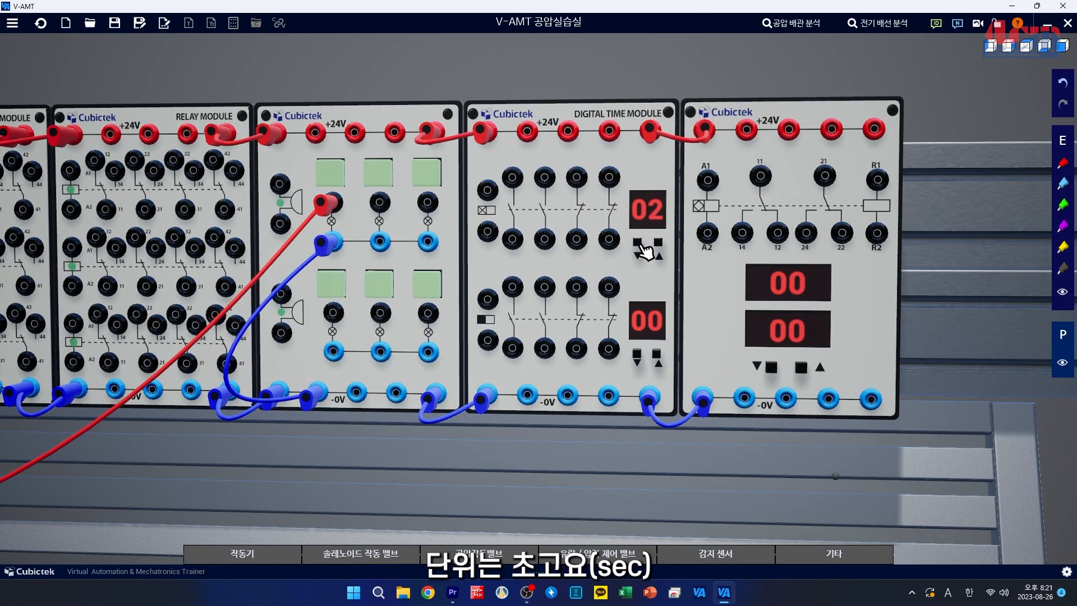
{"action": "left_click", "coordinate": [637, 250]}
- Try the timer adjustments by raising the lower timer to 1 and returning it to 0, and readjusting the upper timer to 3
{"action": "left_click", "coordinate": [657, 355]}
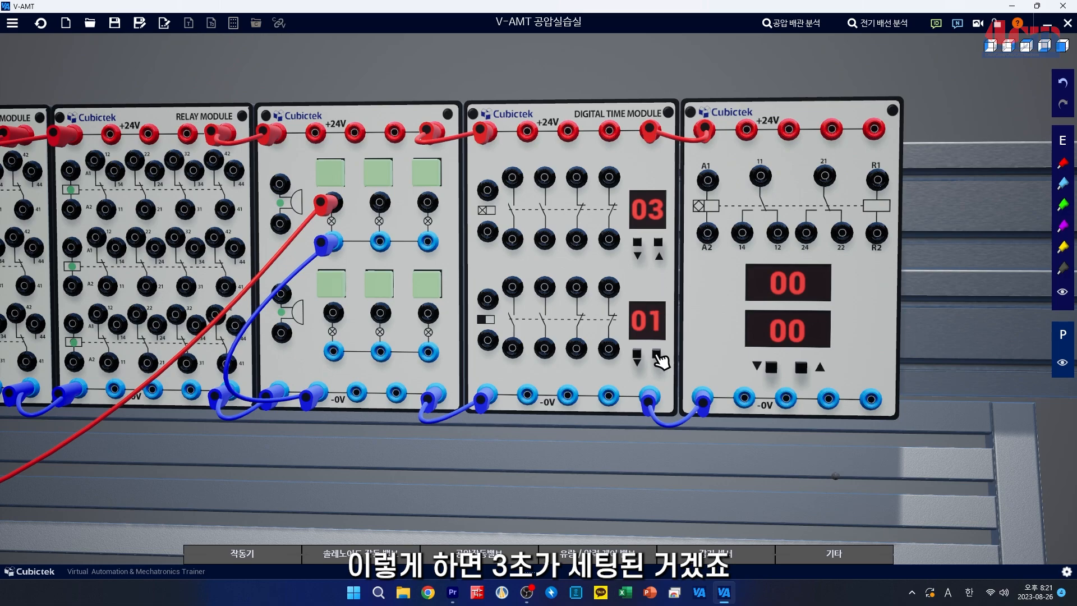
{"action": "left_click", "coordinate": [637, 354]}
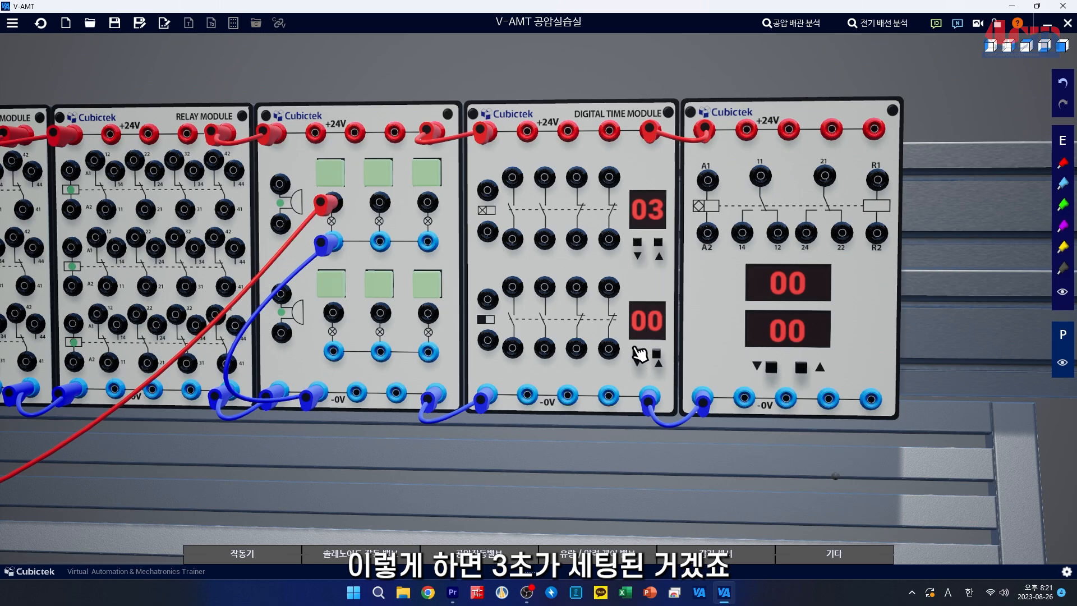
{"action": "left_click", "coordinate": [661, 244]}
{"action": "left_click", "coordinate": [656, 246]}
{"action": "left_click", "coordinate": [653, 248]}
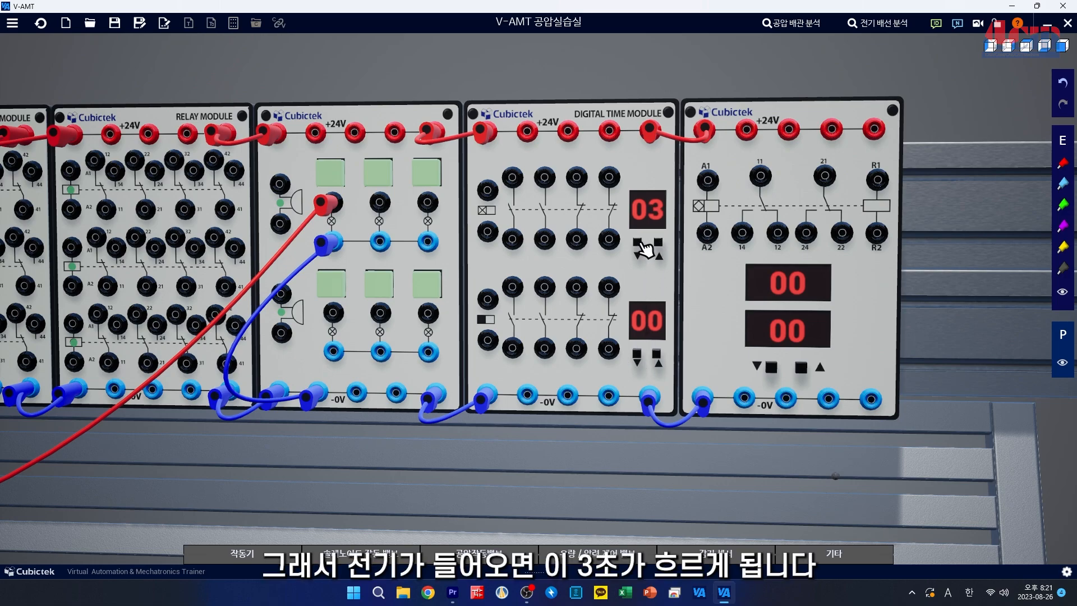
{"action": "left_click", "coordinate": [637, 355]}
{"action": "left_click", "coordinate": [637, 354]}
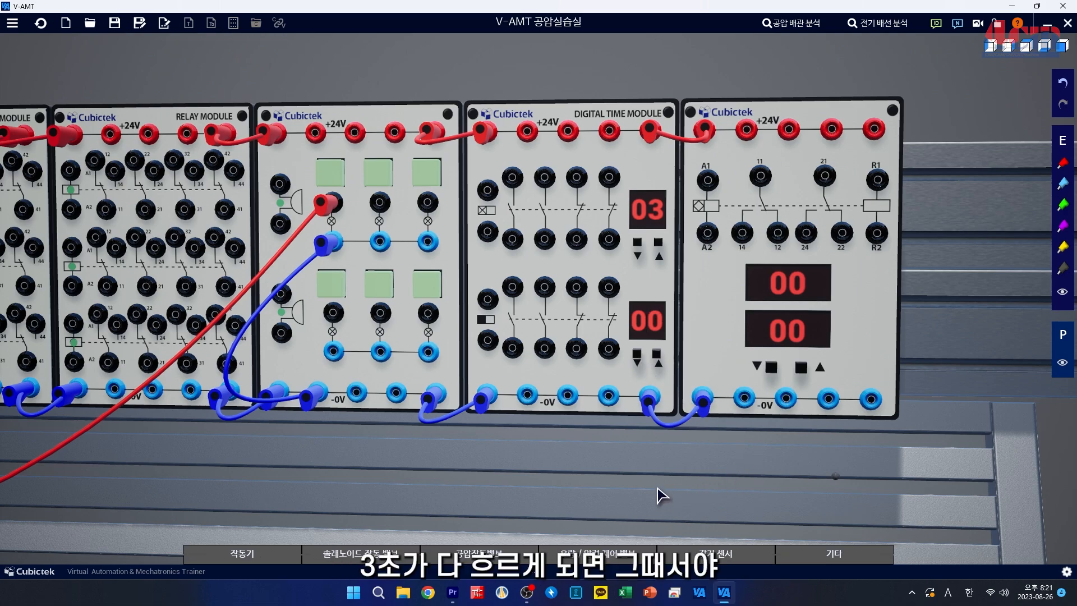
- Set the preset count on the counter module beside the digital time module to 3
{"action": "left_click_drag", "start_coordinate": [623, 516], "coordinate": [580, 508]}
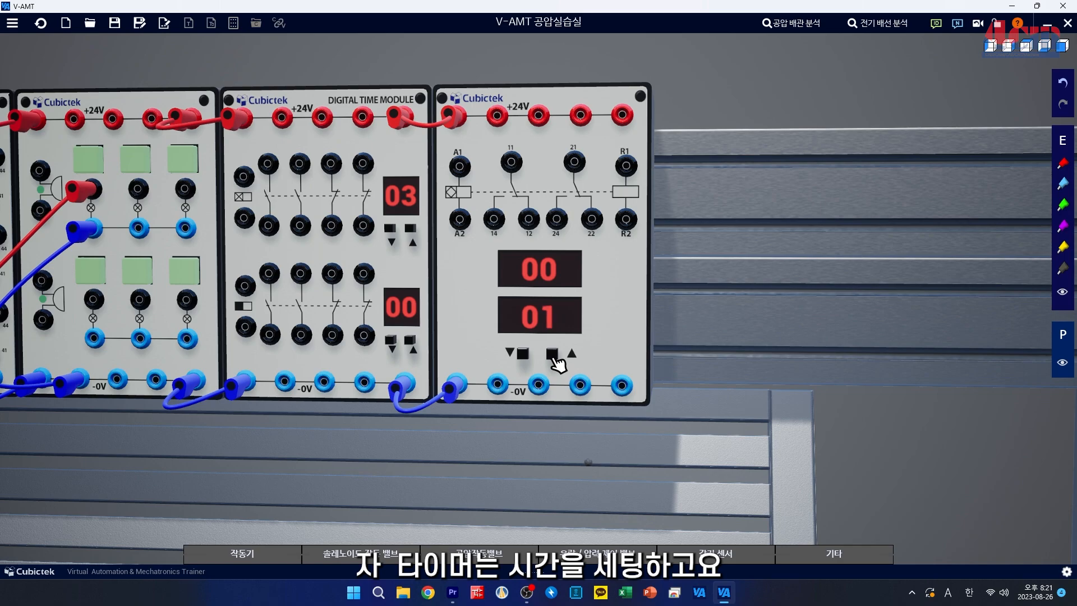
{"action": "left_click", "coordinate": [555, 359]}
{"action": "left_click", "coordinate": [552, 354]}
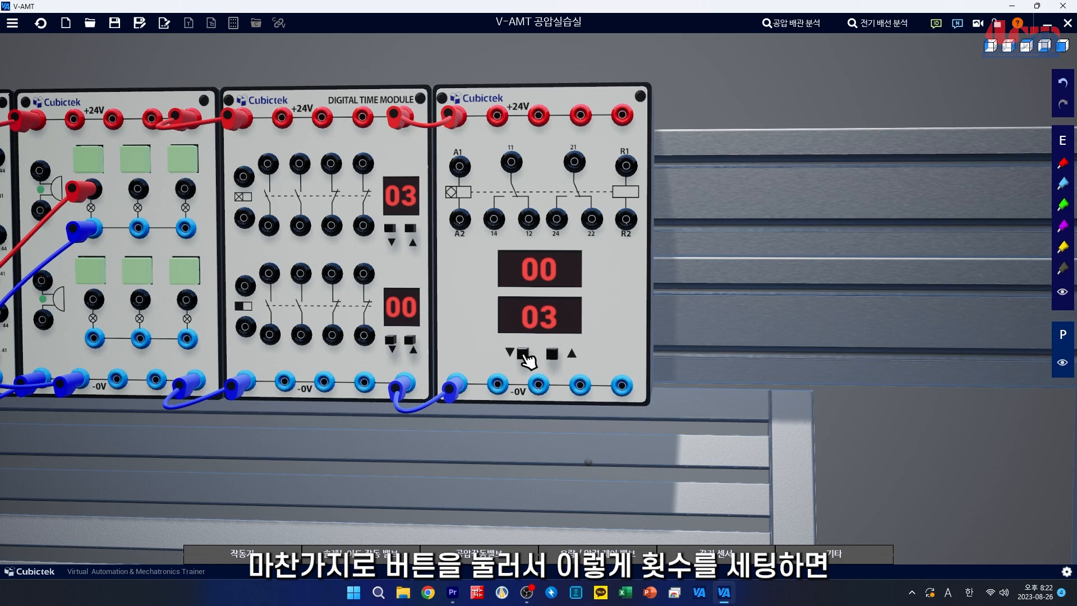
{"action": "double_click", "coordinate": [552, 354]}
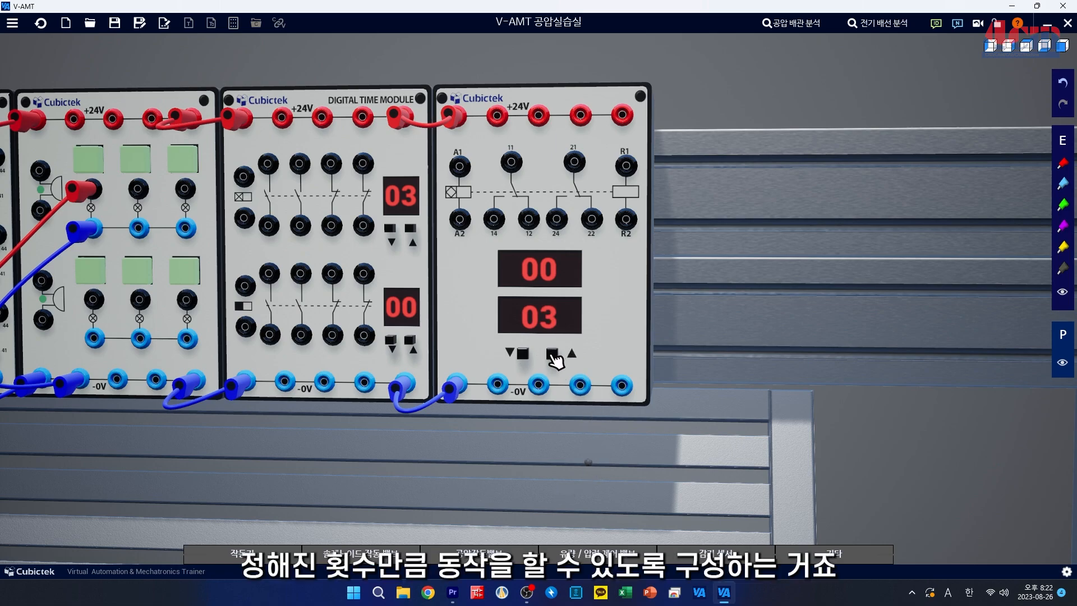
- Open the saved circuit with three double-acting cylinders and a wired counter, and set its counter preset to 3
{"action": "left_click", "coordinate": [90, 23]}
{"action": "double_click", "coordinate": [401, 157]}
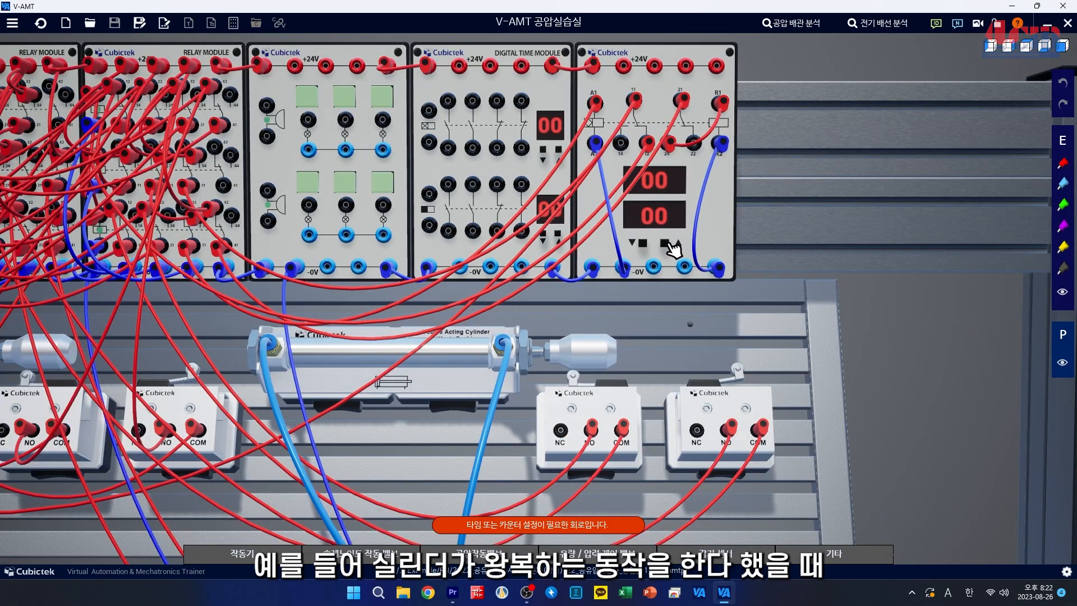
{"action": "left_click", "coordinate": [673, 244]}
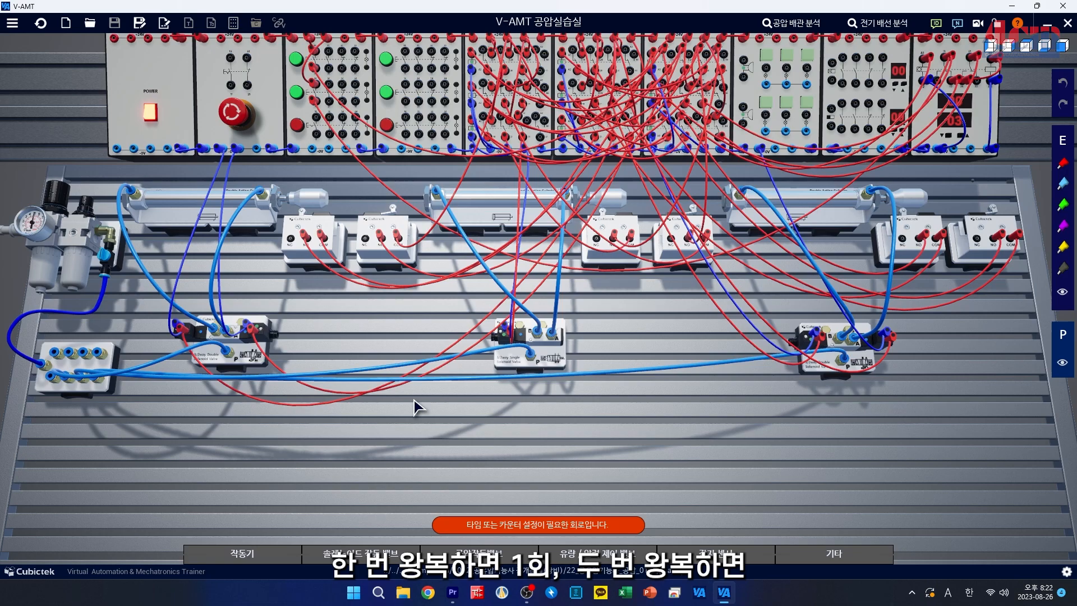
- Start the three-cylinder circuit with the middle green push-button on the first switch module
{"action": "left_click_drag", "start_coordinate": [456, 450], "coordinate": [447, 467]}
{"action": "left_click", "coordinate": [287, 128]}
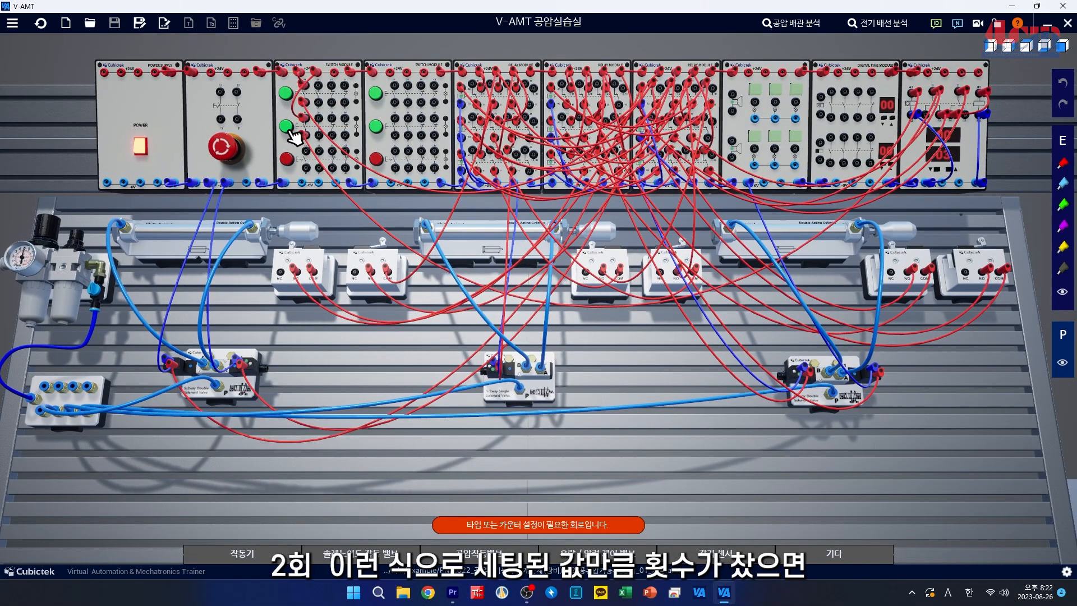